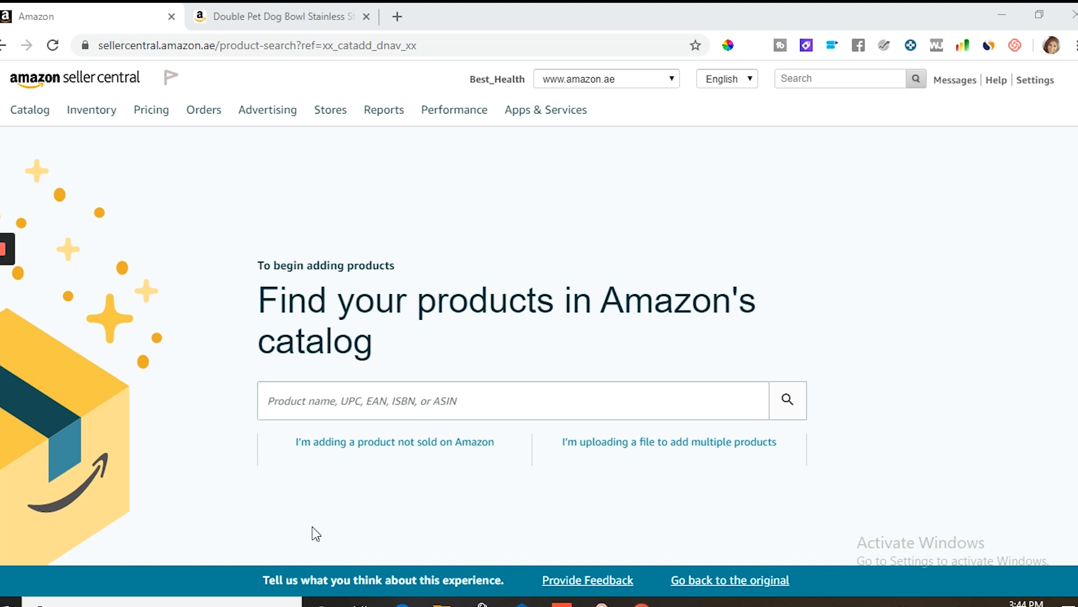
Start a listing for a product not sold on Amazon under Kitchen > Coffee, Tea & Espresso > Coffee Grinders > Manual Grinders
{"action": "left_click", "coordinate": [400, 447]}
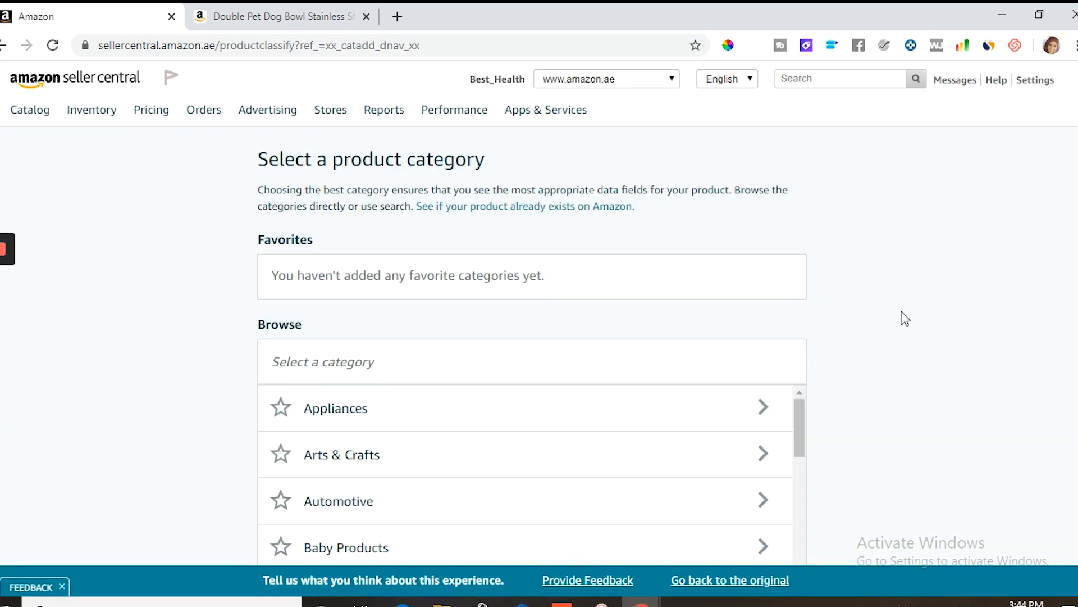
{"action": "scroll", "coordinate": [889, 297], "scroll_direction": "down", "scroll_amount": 3}
{"action": "scroll", "coordinate": [500, 359], "scroll_direction": "down", "scroll_amount": 7}
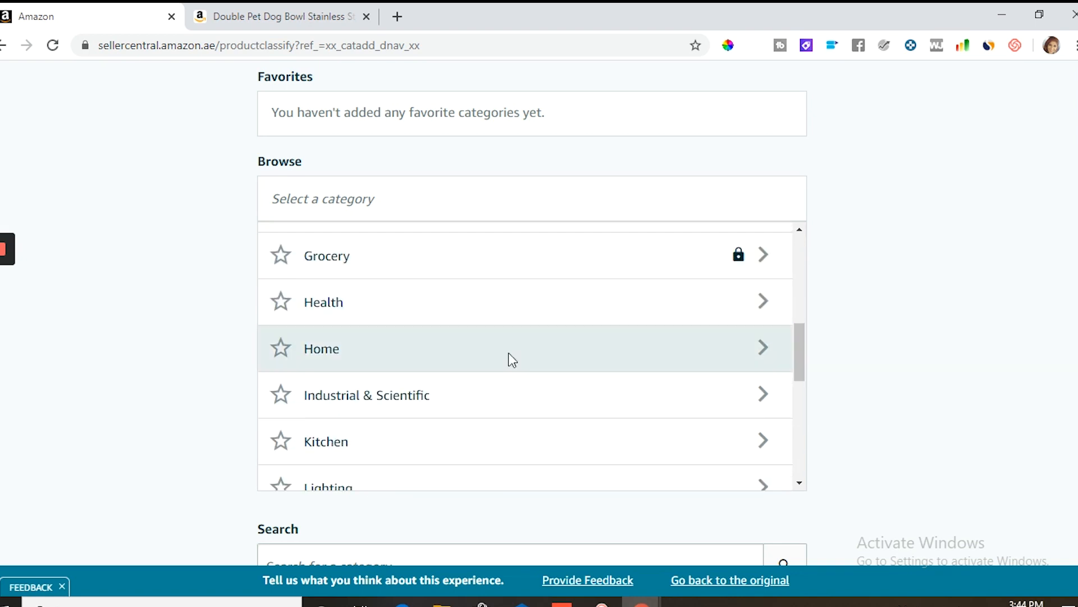
{"action": "scroll", "coordinate": [508, 361], "scroll_direction": "down", "scroll_amount": 2}
{"action": "left_click", "coordinate": [475, 360]}
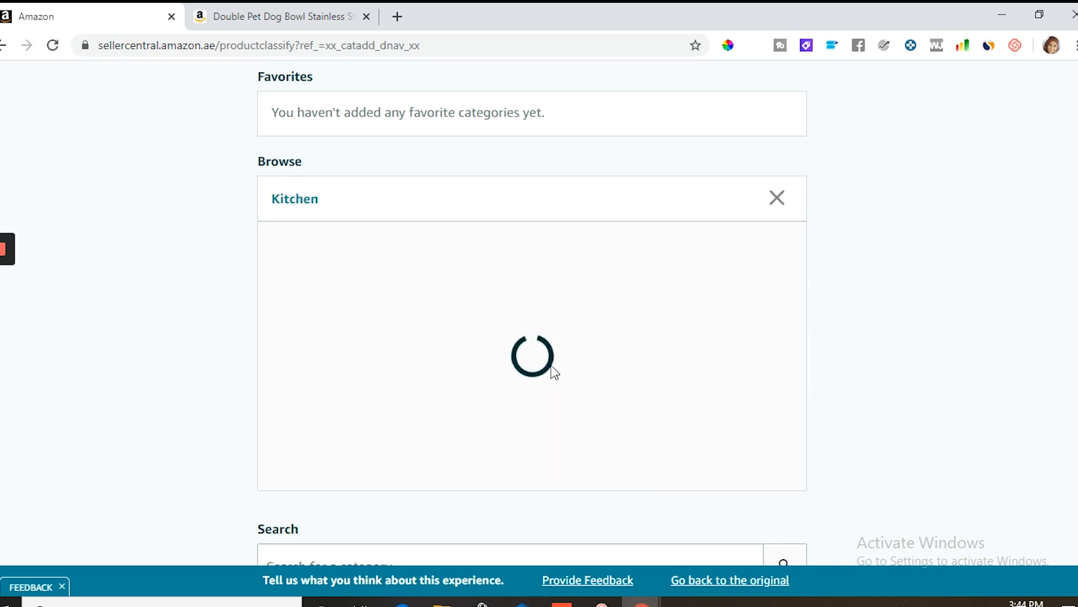
{"action": "left_click", "coordinate": [494, 305]}
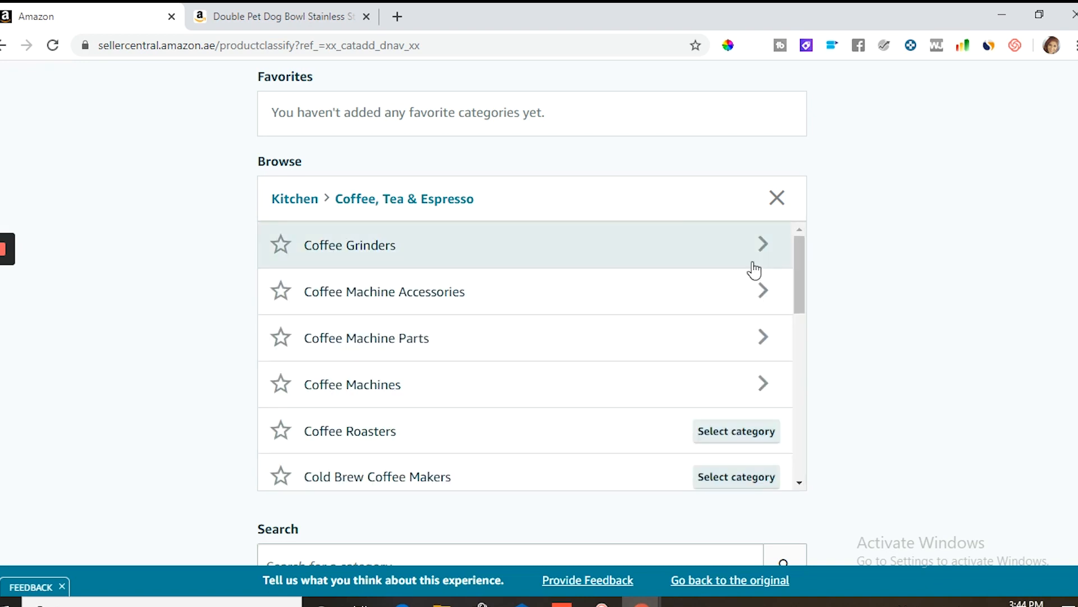
{"action": "left_click", "coordinate": [667, 255]}
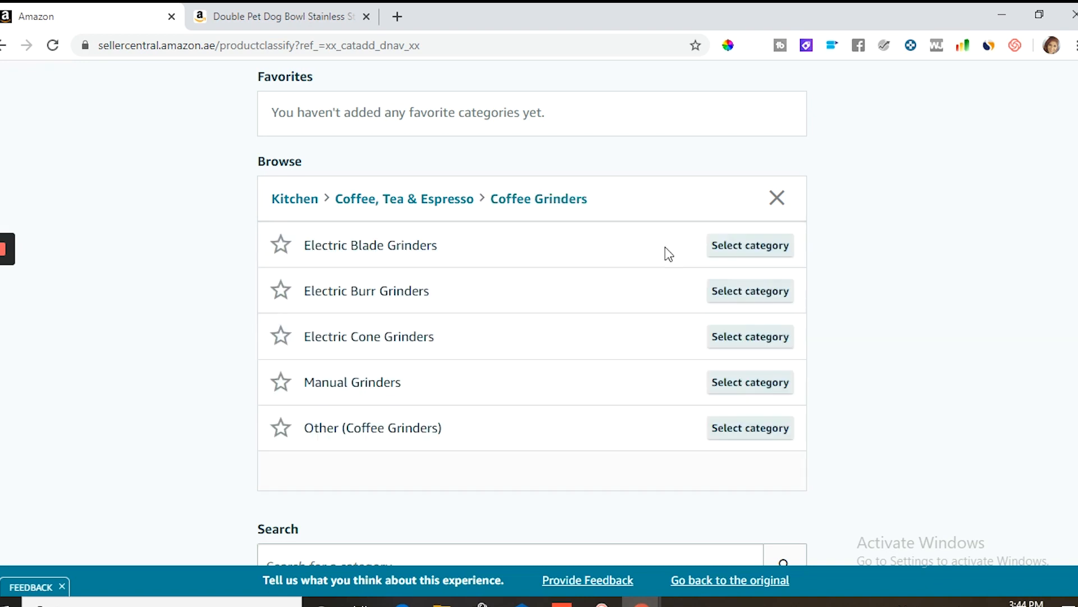
{"action": "left_click", "coordinate": [771, 388]}
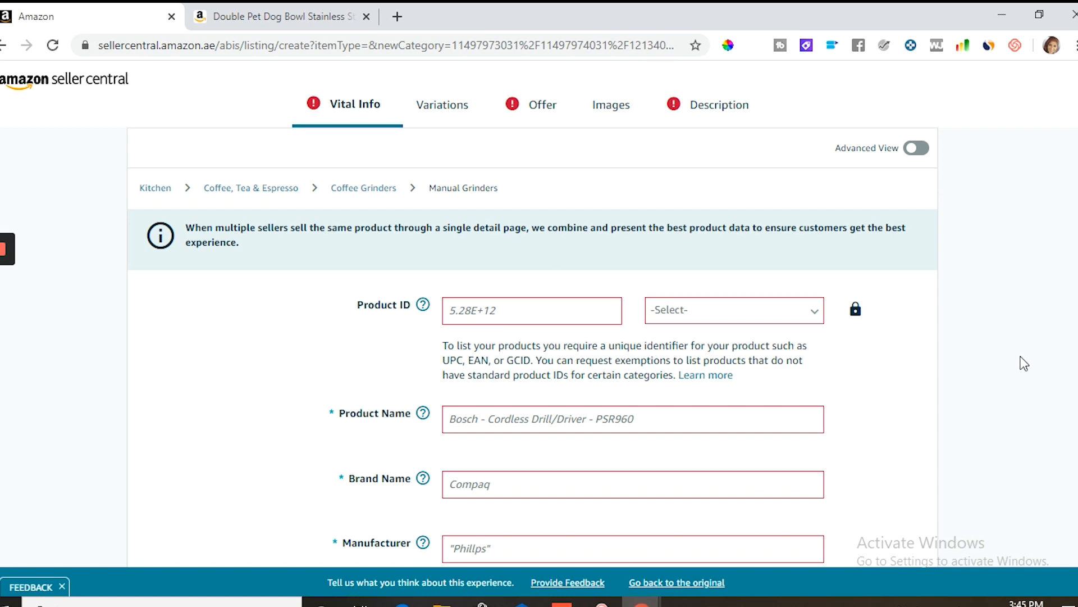
{"action": "scroll", "coordinate": [1030, 343], "scroll_direction": "down", "scroll_amount": 2}
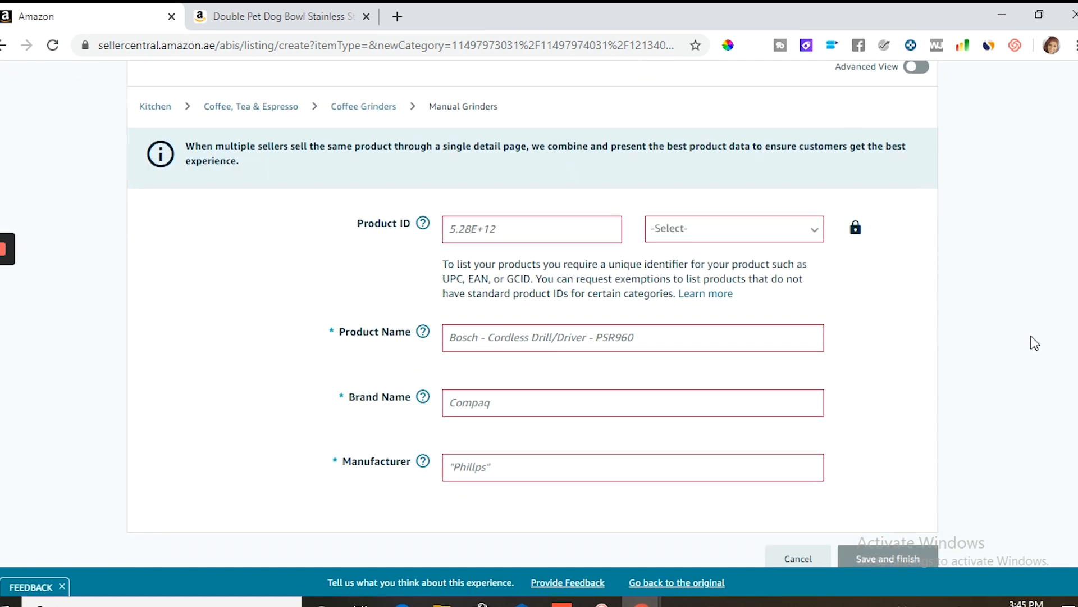
{"action": "scroll", "coordinate": [1036, 340], "scroll_direction": "up", "scroll_amount": 2}
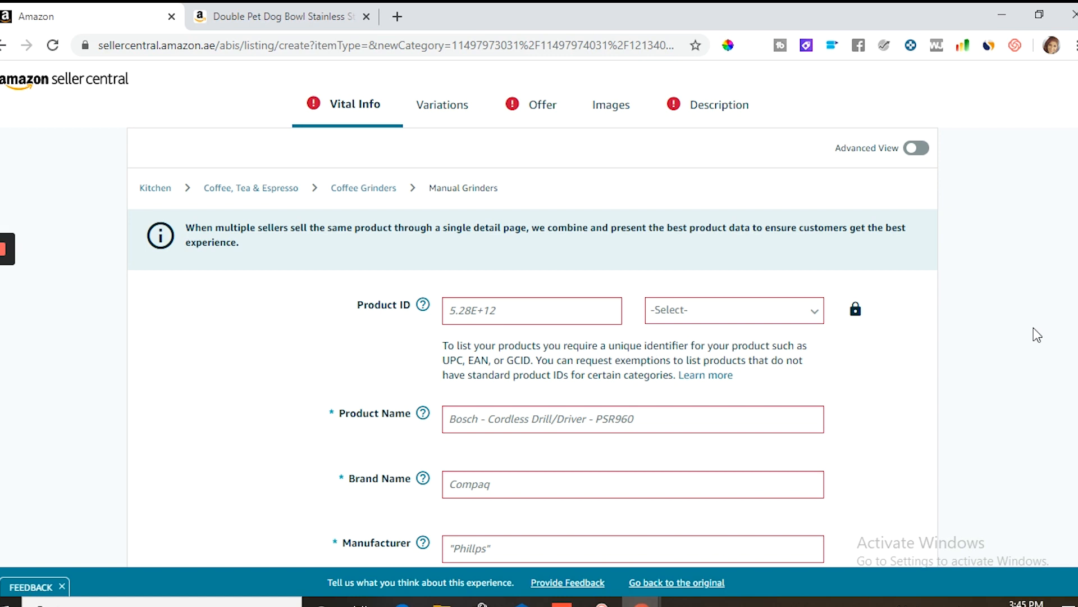
{"action": "scroll", "coordinate": [1033, 328], "scroll_direction": "down", "scroll_amount": 1}
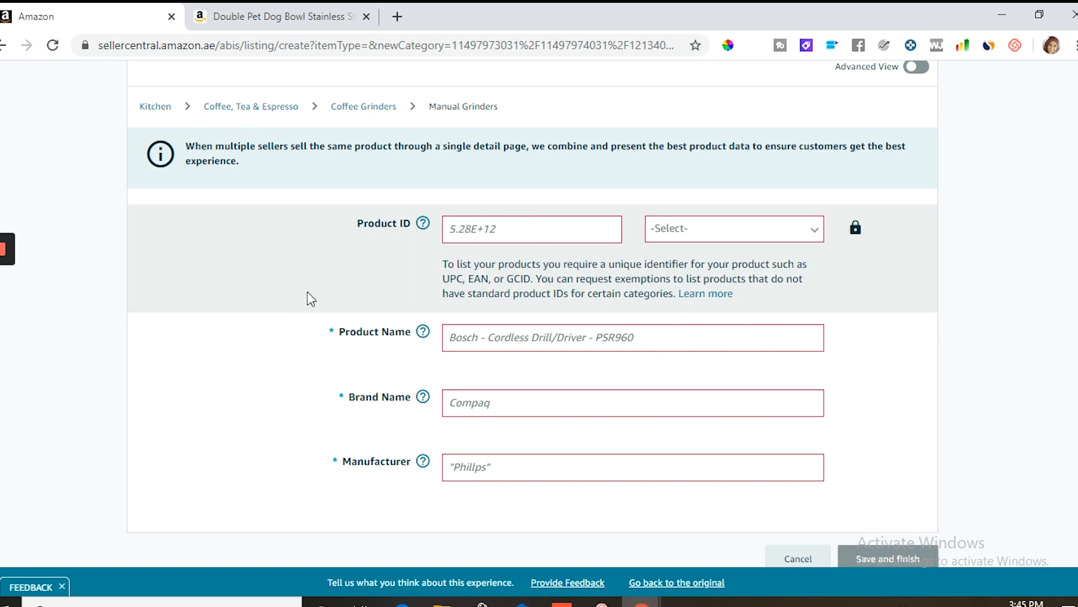
{"action": "scroll", "coordinate": [186, 128], "scroll_direction": "up", "scroll_amount": 2}
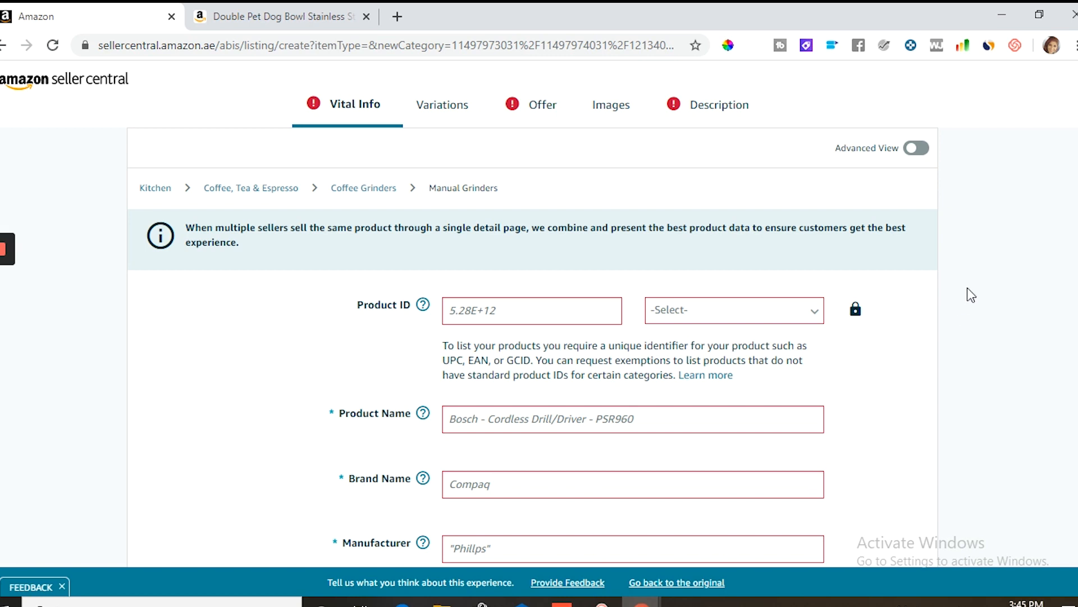
{"action": "scroll", "coordinate": [971, 295], "scroll_direction": "down", "scroll_amount": 1}
{"action": "scroll", "coordinate": [929, 406], "scroll_direction": "up", "scroll_amount": 1}
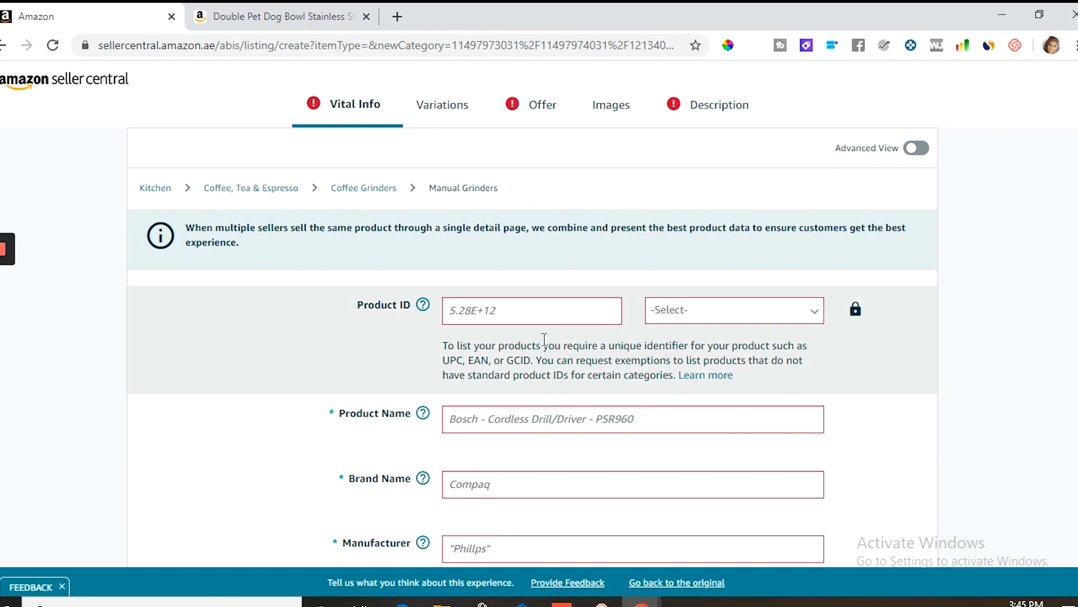
Set the new listing's Product ID type to Upc
{"action": "left_click", "coordinate": [532, 310]}
{"action": "scroll", "coordinate": [923, 363], "scroll_direction": "down", "scroll_amount": 1}
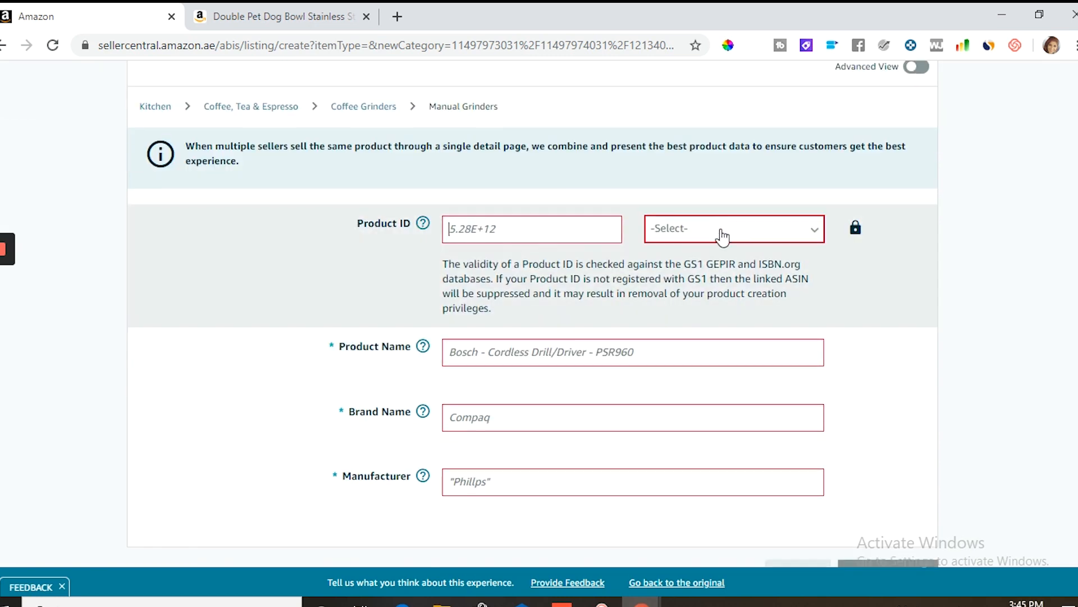
{"action": "left_click", "coordinate": [723, 237]}
{"action": "left_click", "coordinate": [699, 323]}
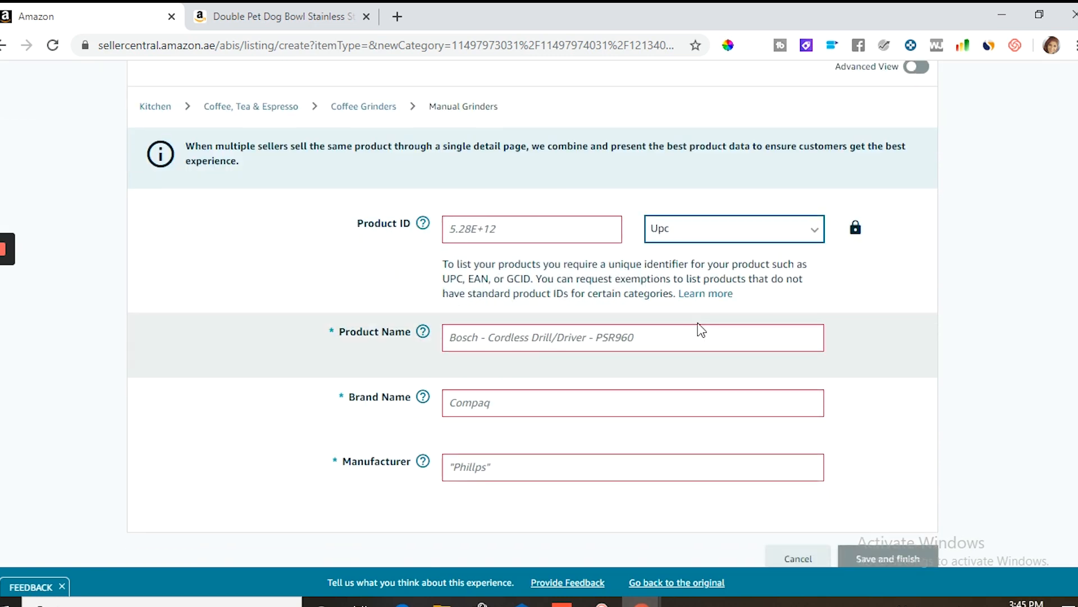
{"action": "left_click", "coordinate": [949, 270]}
{"action": "scroll", "coordinate": [616, 284], "scroll_direction": "up", "scroll_amount": 1}
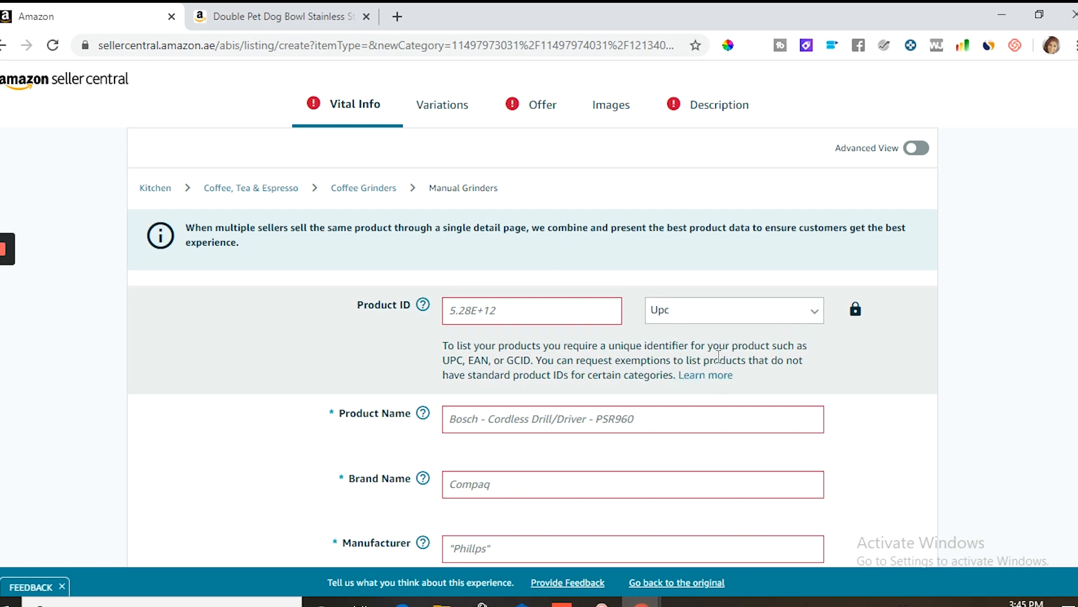
{"action": "left_click", "coordinate": [541, 313]}
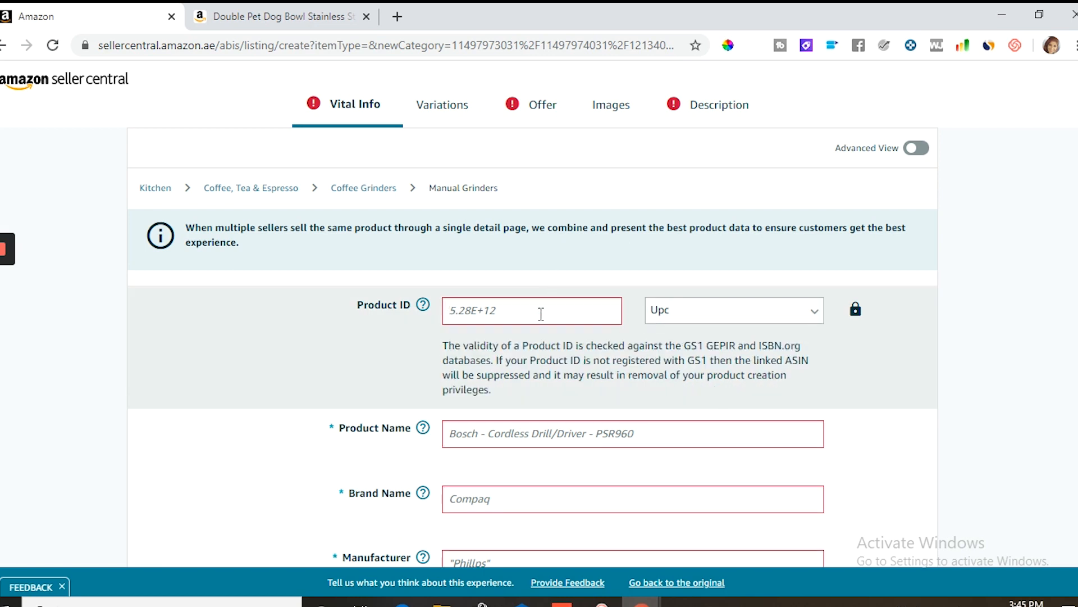
{"action": "key", "text": "alt+Tab"}
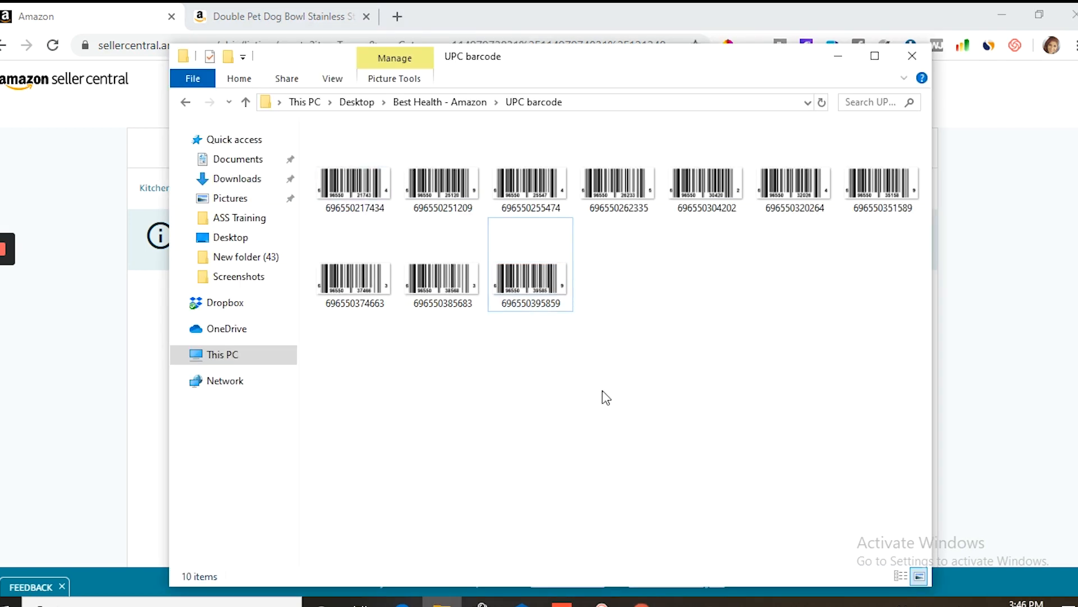
{"action": "left_click", "coordinate": [529, 299]}
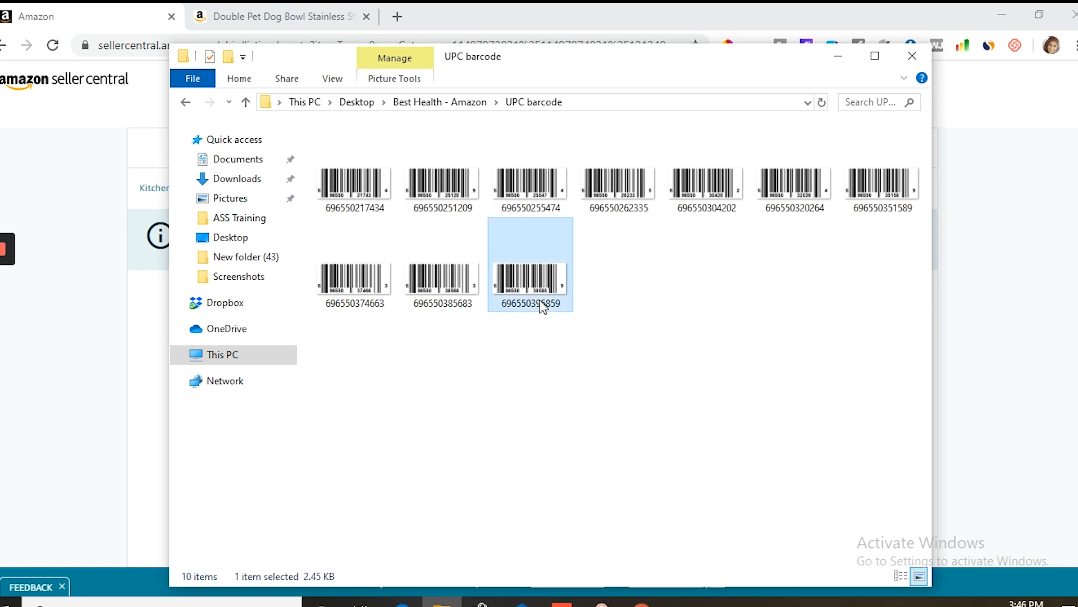
{"action": "right_click", "coordinate": [534, 301]}
{"action": "left_click", "coordinate": [423, 400]}
{"action": "left_click", "coordinate": [539, 308]}
{"action": "right_click", "coordinate": [536, 304]}
{"action": "key", "text": "Escape"}
{"action": "left_click", "coordinate": [476, 354]}
{"action": "left_click", "coordinate": [537, 304]}
{"action": "left_click", "coordinate": [482, 363]}
{"action": "left_click", "coordinate": [438, 286]}
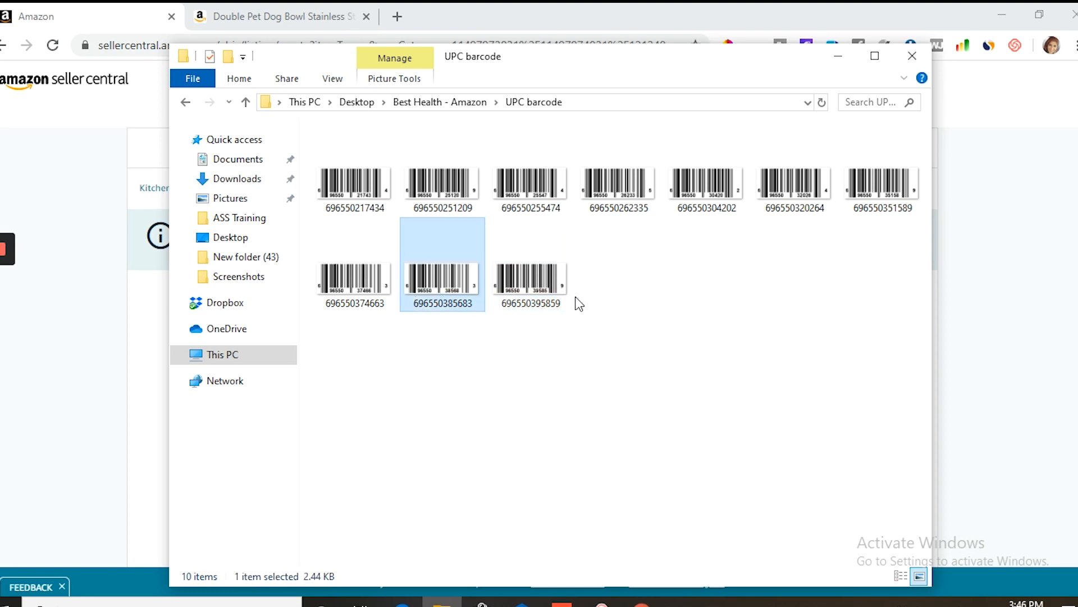
{"action": "left_click", "coordinate": [529, 306]}
{"action": "left_click", "coordinate": [528, 306]}
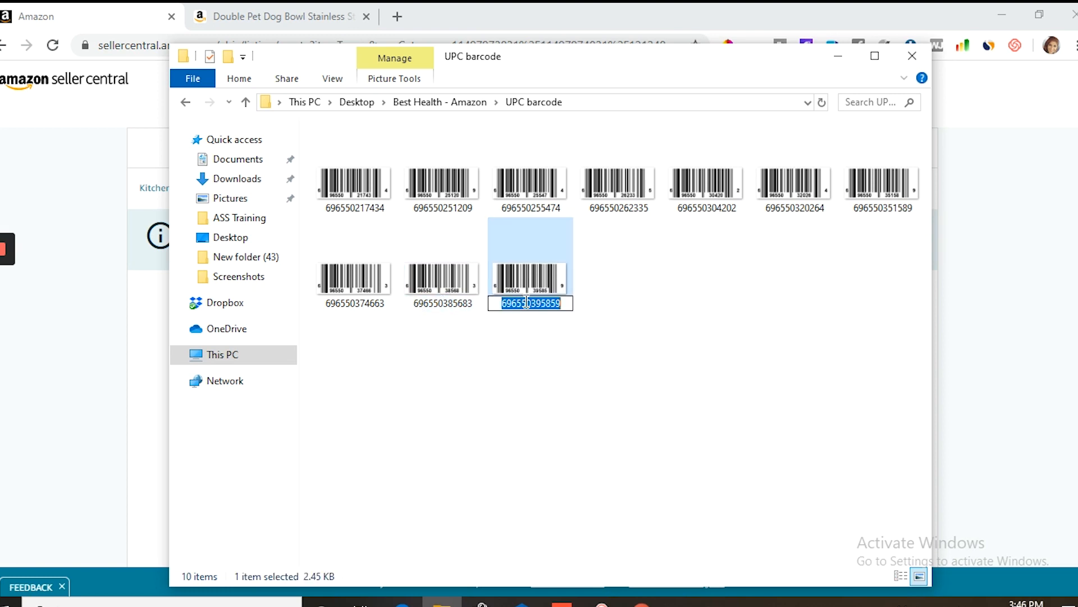
{"action": "right_click", "coordinate": [527, 306]}
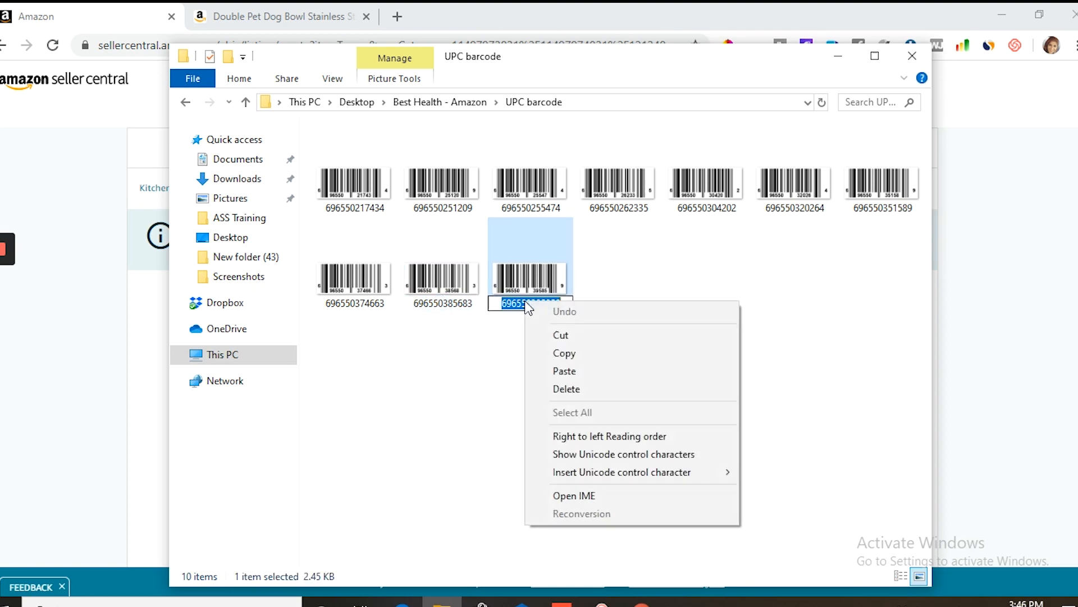
{"action": "left_click", "coordinate": [588, 354]}
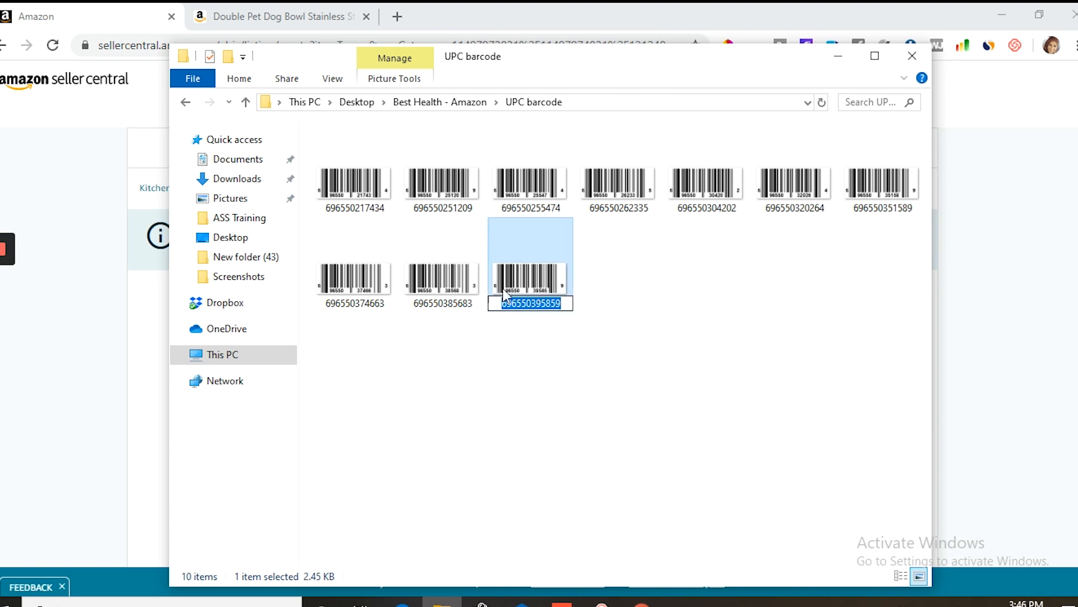
{"action": "left_click", "coordinate": [913, 56]}
{"action": "left_click", "coordinate": [510, 316]}
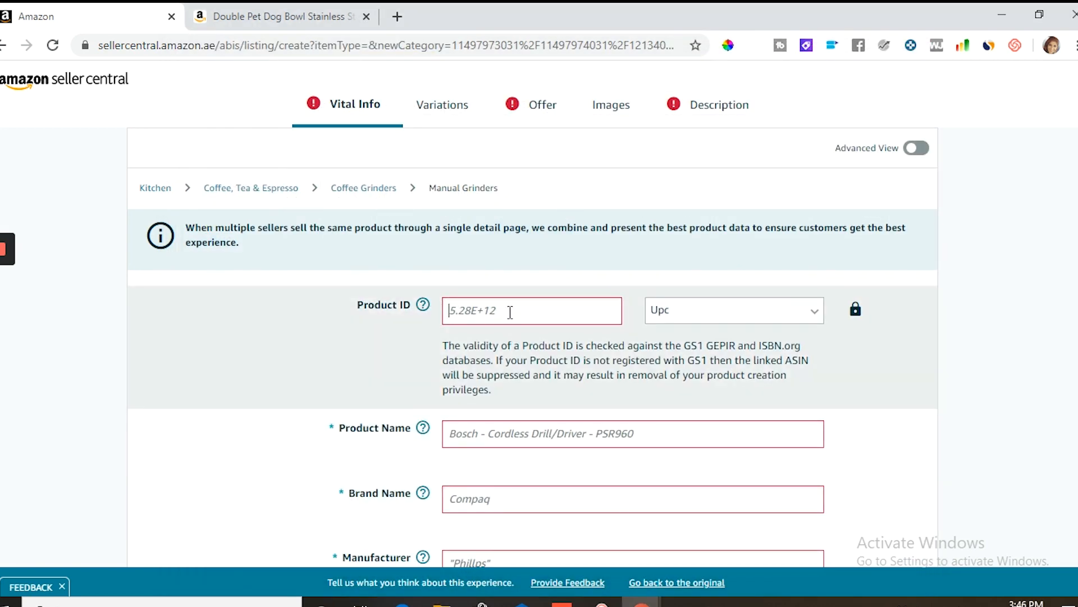
{"action": "right_click", "coordinate": [510, 317]}
{"action": "left_click", "coordinate": [590, 440]}
{"action": "left_click", "coordinate": [947, 405]}
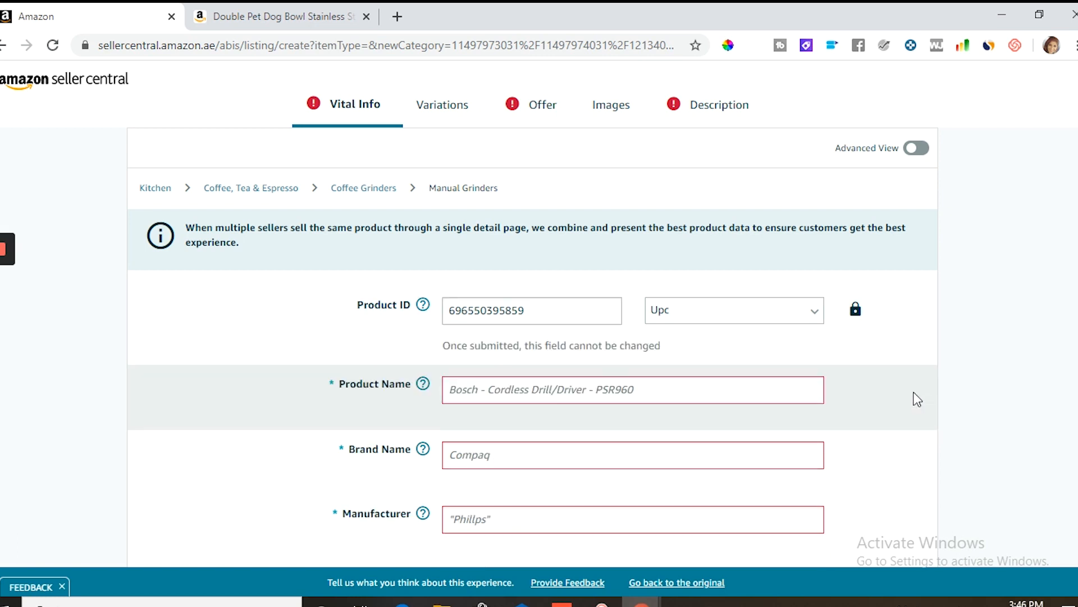
Review the product title of the Double Pet Dog Bowl listing as a naming example, and return to the listing form
{"action": "scroll", "coordinate": [910, 394], "scroll_direction": "down", "scroll_amount": 1}
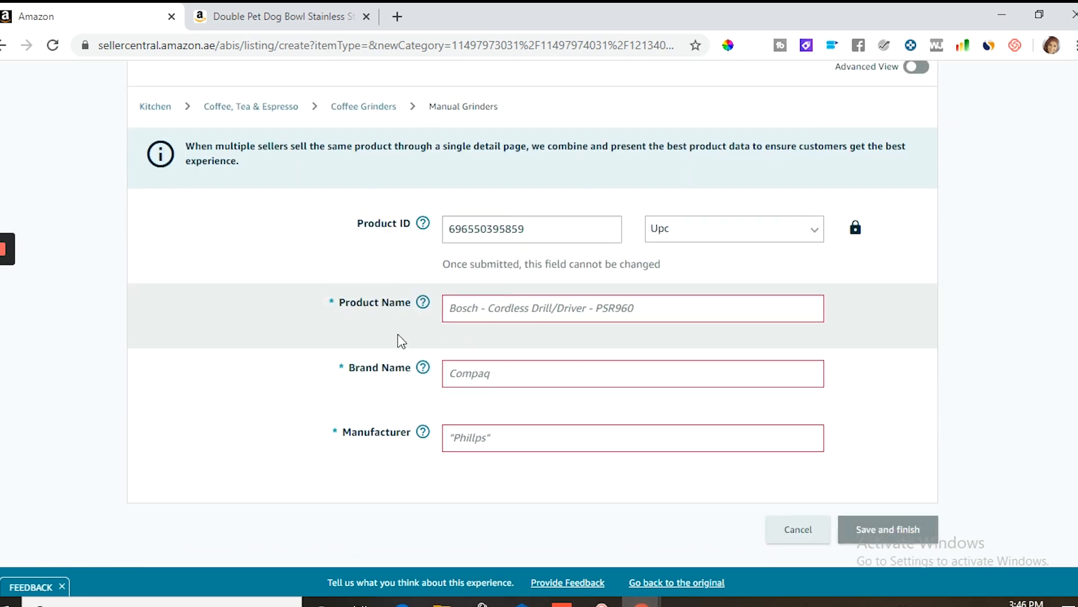
{"action": "left_click", "coordinate": [278, 15]}
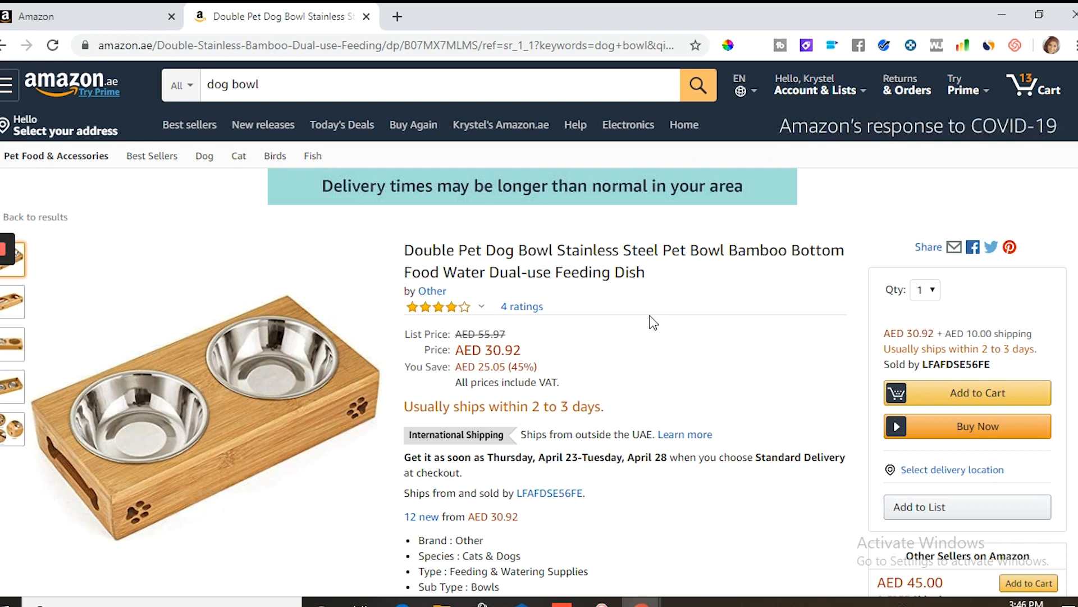
{"action": "left_click", "coordinate": [39, 15]}
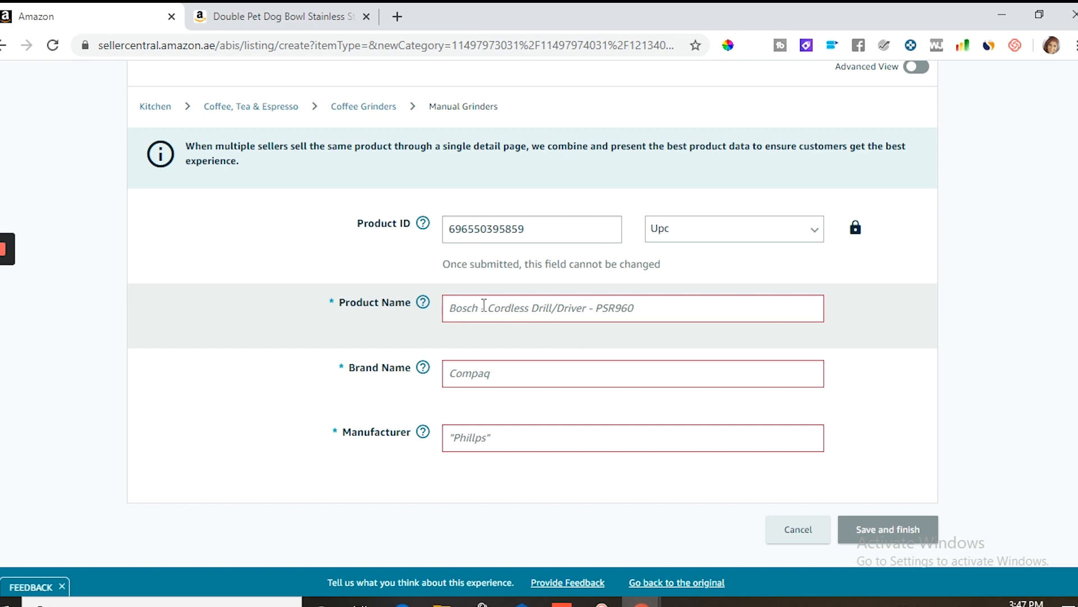
{"action": "scroll", "coordinate": [923, 306], "scroll_direction": "up", "scroll_amount": 2}
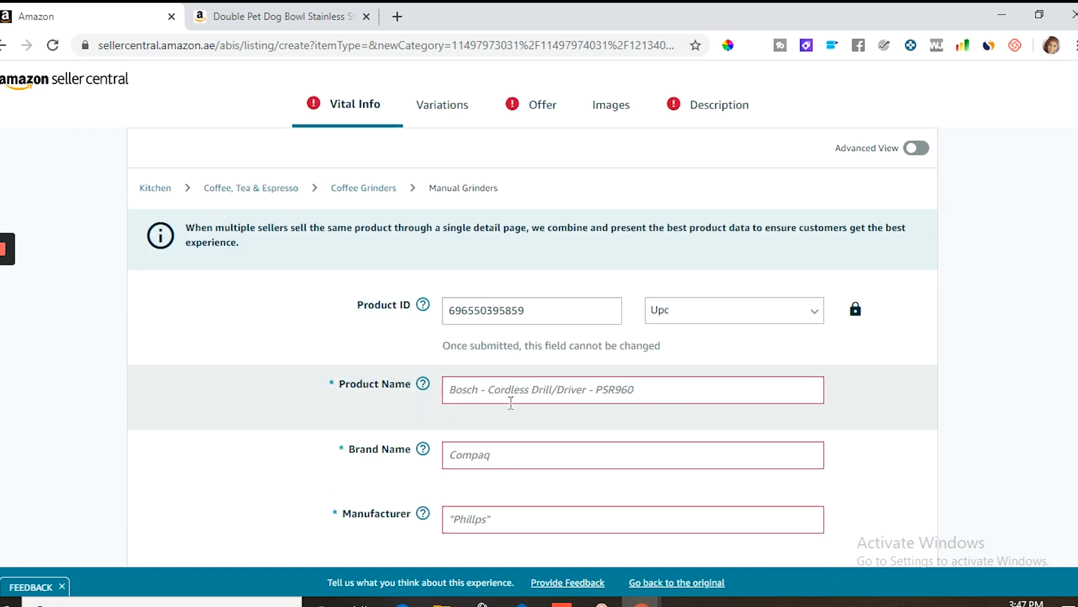
Highlight the keywords Double-Stainless-Bamboo-Dual-use-Feeding in the dog bowl page's URL to examine them, and return to the listing form
{"action": "left_click", "coordinate": [233, 21]}
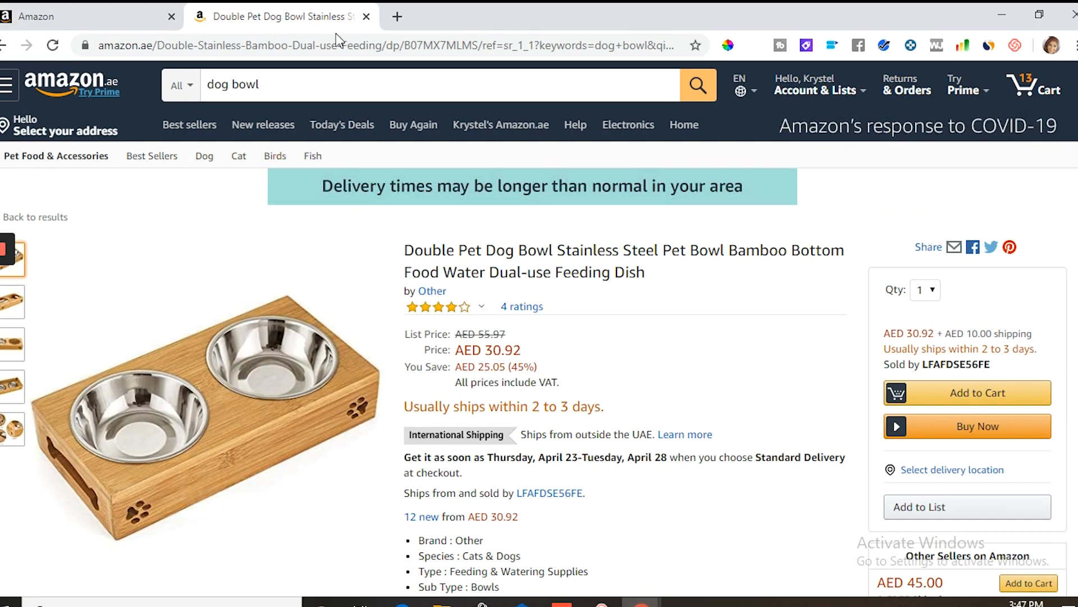
{"action": "left_click", "coordinate": [232, 43]}
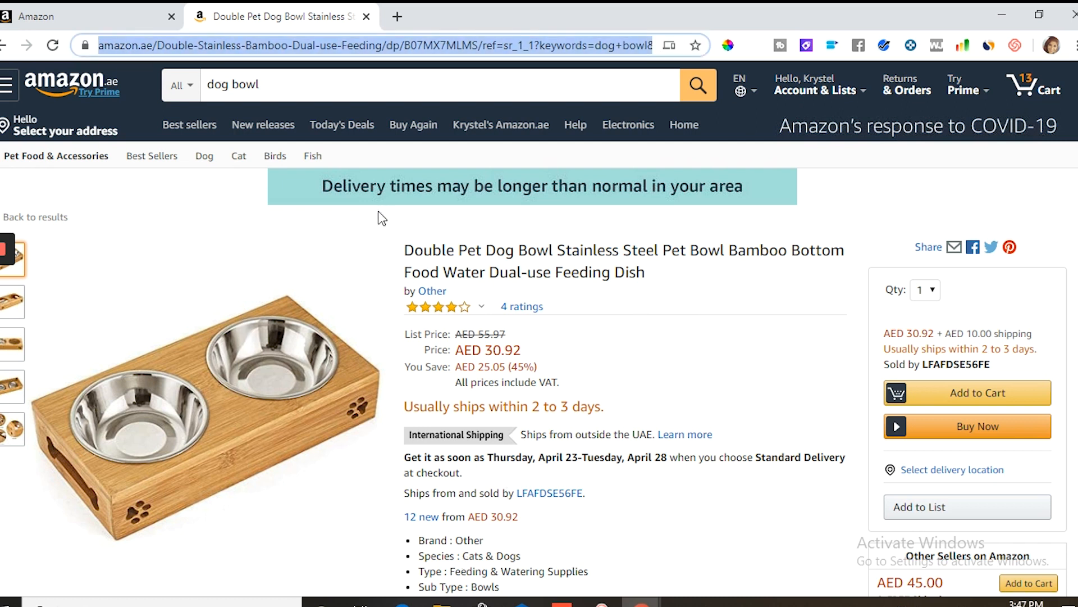
{"action": "left_click", "coordinate": [382, 45]}
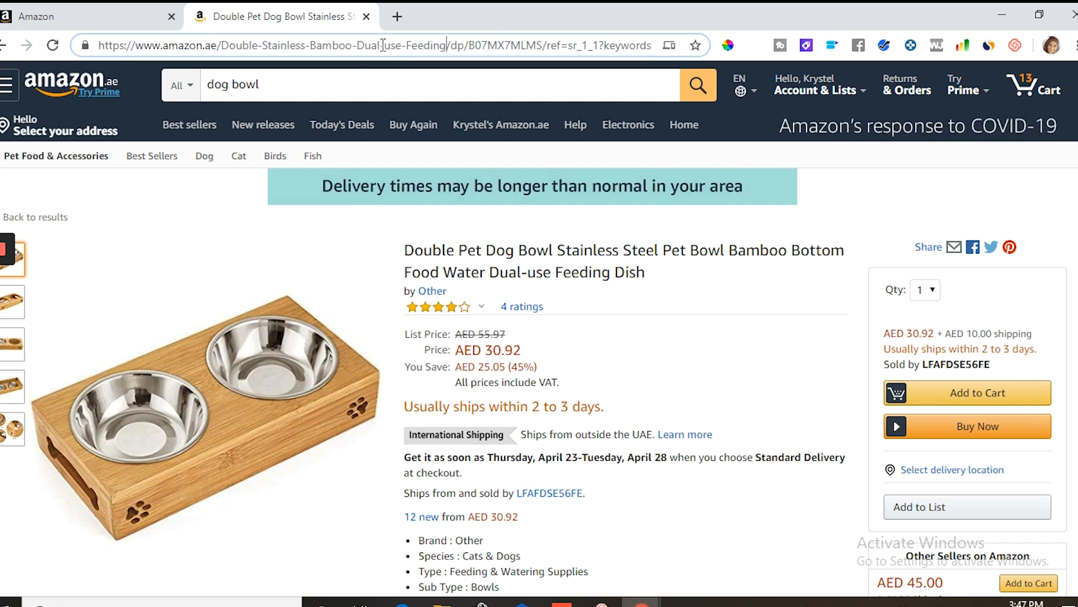
{"action": "left_click_drag", "start_coordinate": [447, 45], "coordinate": [222, 44]}
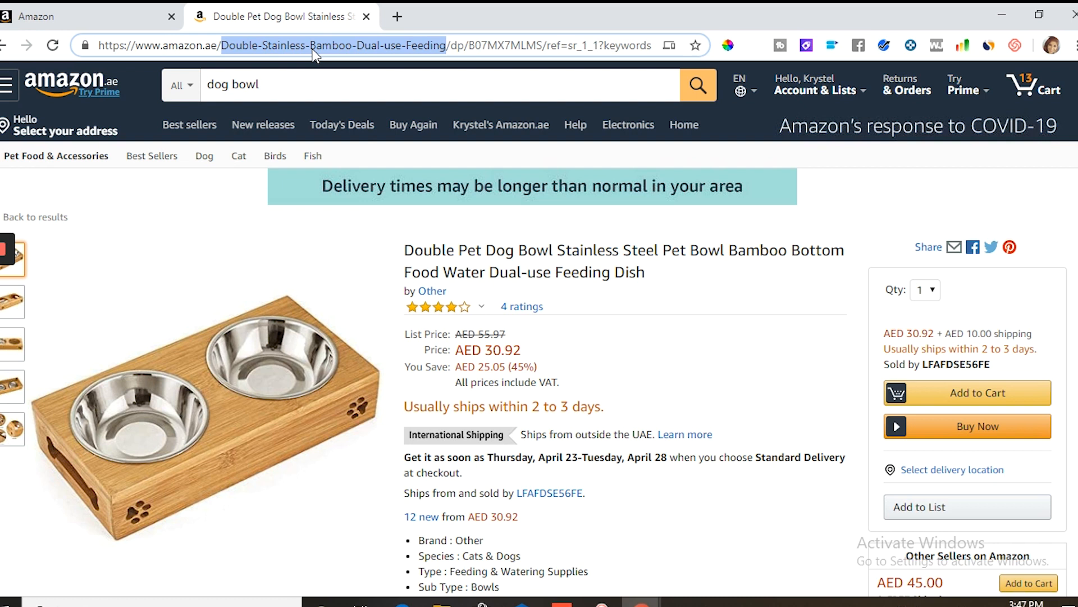
{"action": "left_click", "coordinate": [79, 10]}
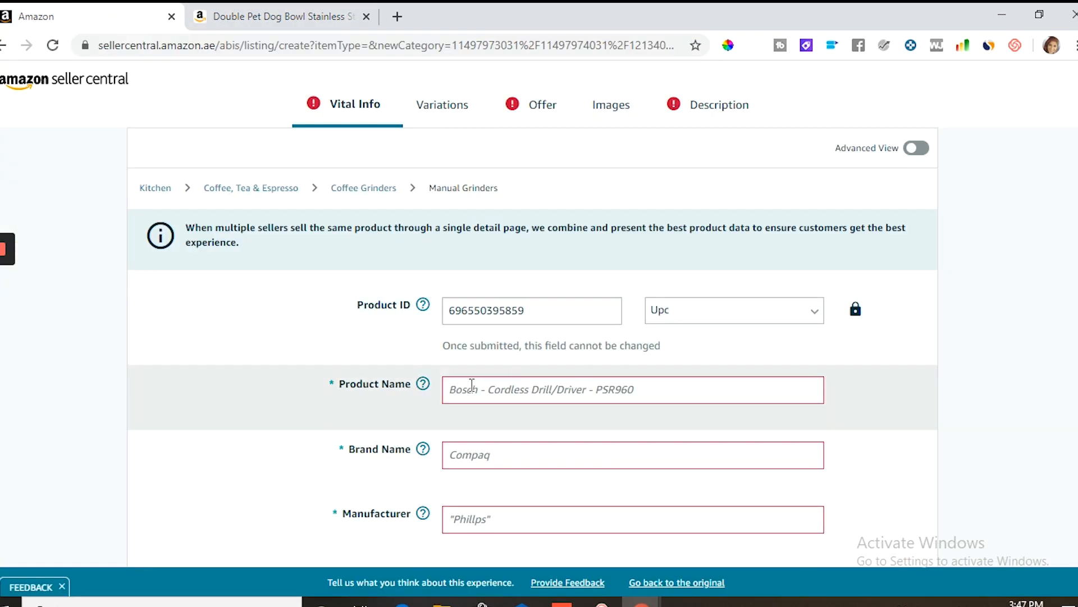
{"action": "scroll", "coordinate": [217, 370], "scroll_direction": "down", "scroll_amount": 3}
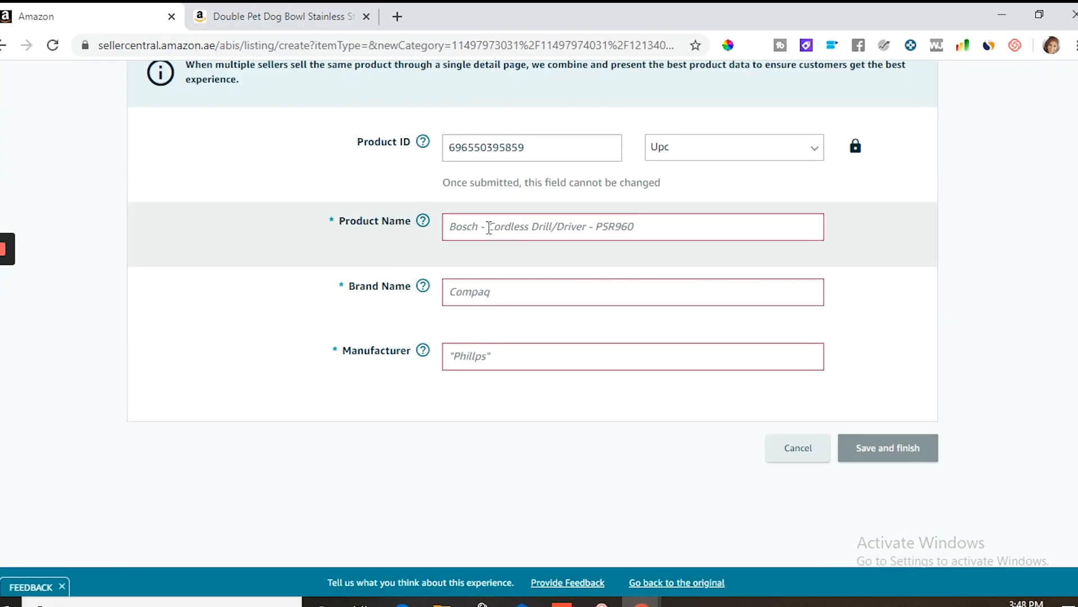
{"action": "left_click", "coordinate": [489, 227]}
{"action": "type", "text": ", :|"}
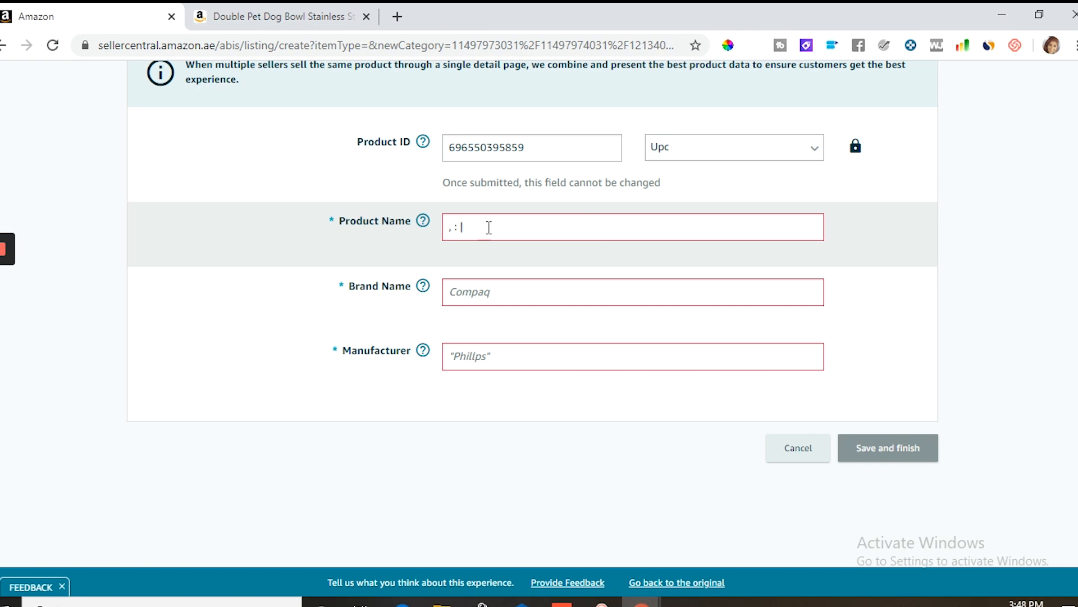
{"action": "key", "text": "BackSpace"}
{"action": "key", "text": "BackSpace"}
{"action": "key", "text": "BackSpace"}
{"action": "type", "text": "-"}
{"action": "left_click_drag", "start_coordinate": [472, 225], "coordinate": [449, 225]}
{"action": "key", "text": "BackSpace"}
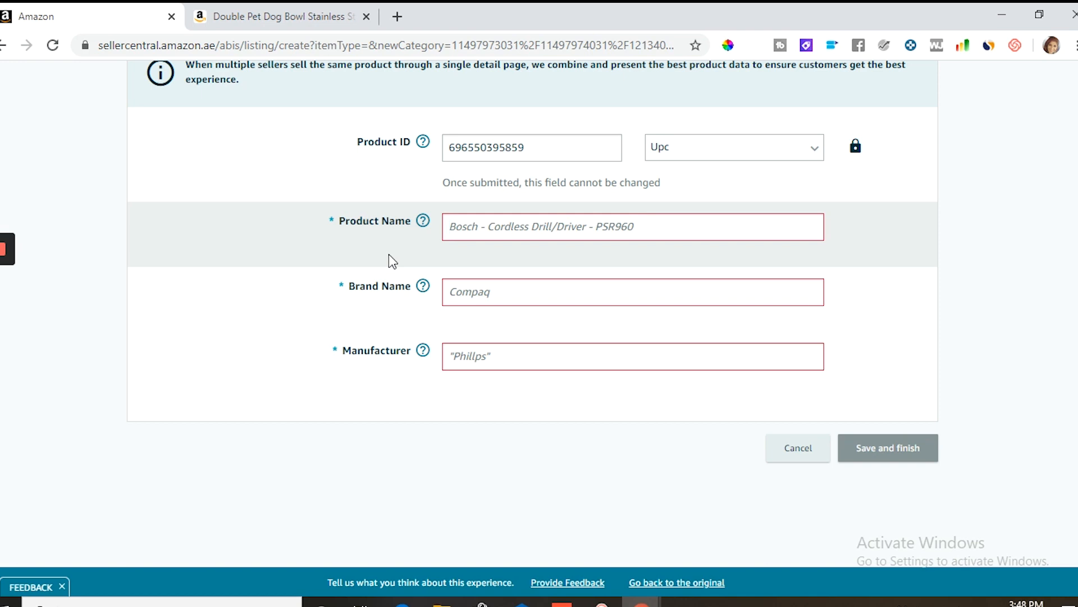
{"action": "scroll", "coordinate": [404, 247], "scroll_direction": "down", "scroll_amount": 2}
{"action": "left_click", "coordinate": [470, 216]}
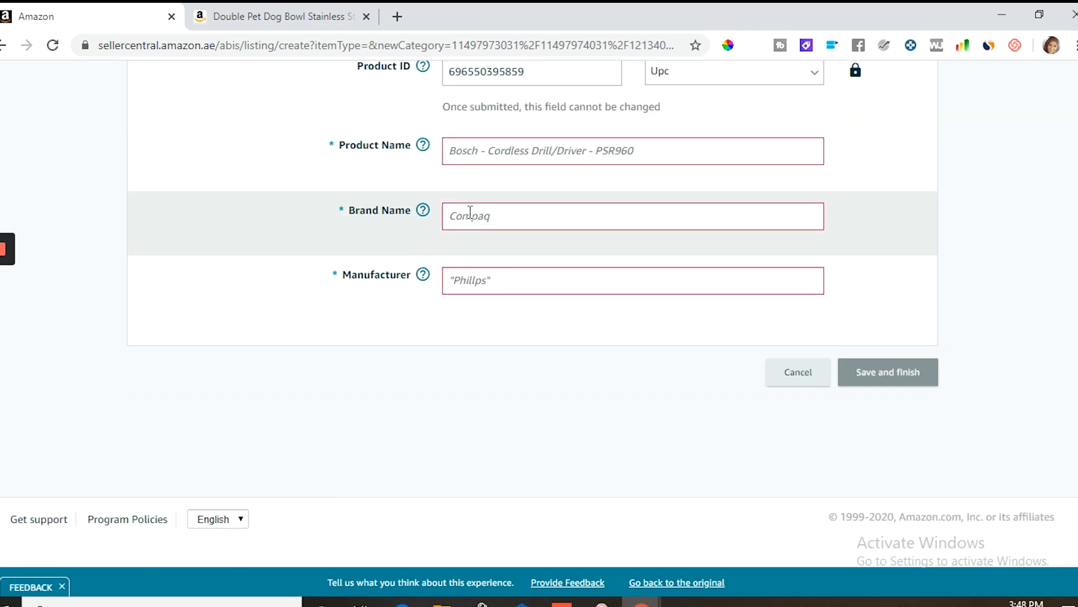
{"action": "left_click", "coordinate": [482, 291]}
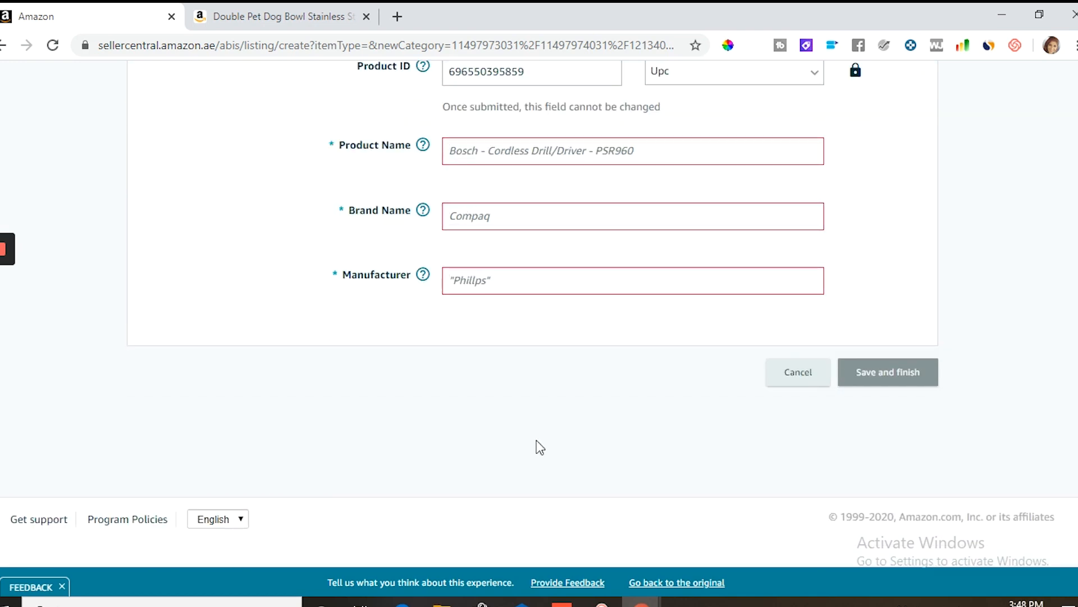
{"action": "scroll", "coordinate": [536, 439], "scroll_direction": "up", "scroll_amount": 4}
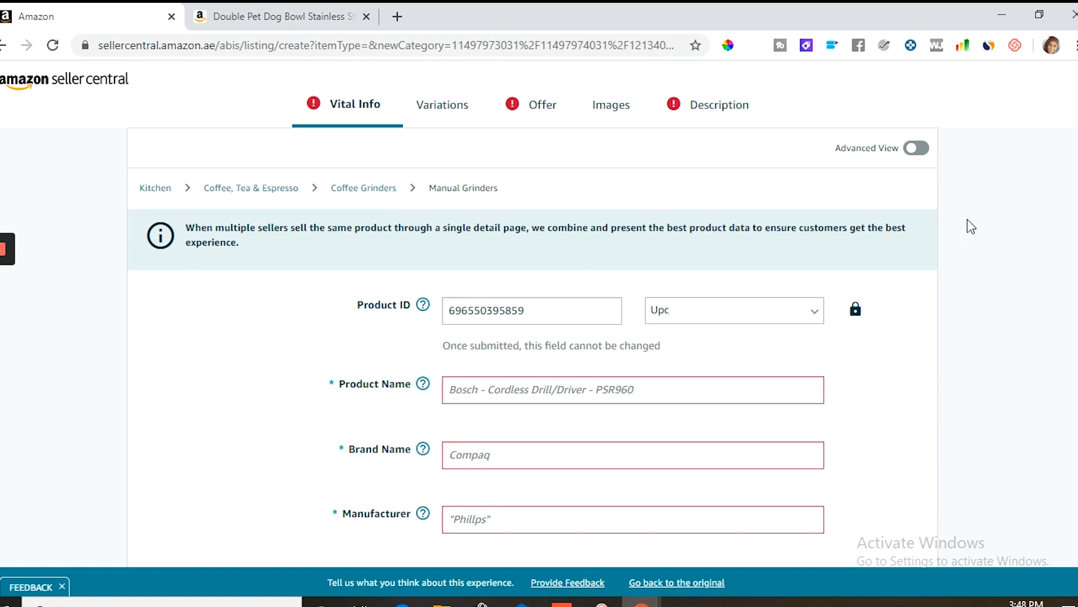
Switch on Advanced View to examine the additional Vital Info fields, and switch it off again
{"action": "left_click", "coordinate": [916, 148]}
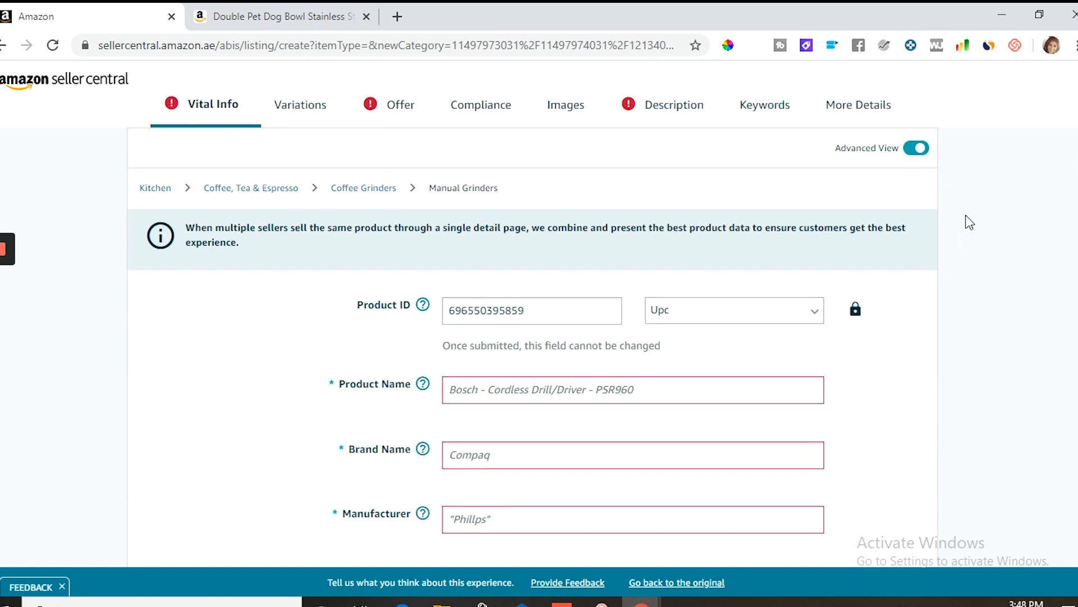
{"action": "scroll", "coordinate": [971, 230], "scroll_direction": "down", "scroll_amount": 5}
{"action": "scroll", "coordinate": [972, 231], "scroll_direction": "up", "scroll_amount": 5}
{"action": "scroll", "coordinate": [934, 220], "scroll_direction": "down", "scroll_amount": 5}
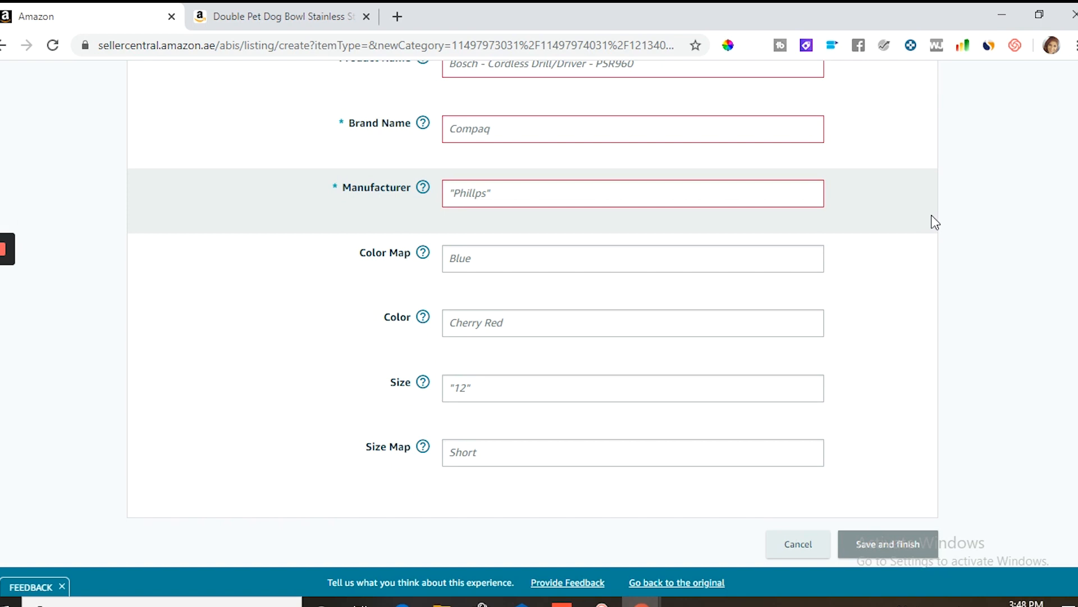
{"action": "scroll", "coordinate": [949, 228], "scroll_direction": "up", "scroll_amount": 5}
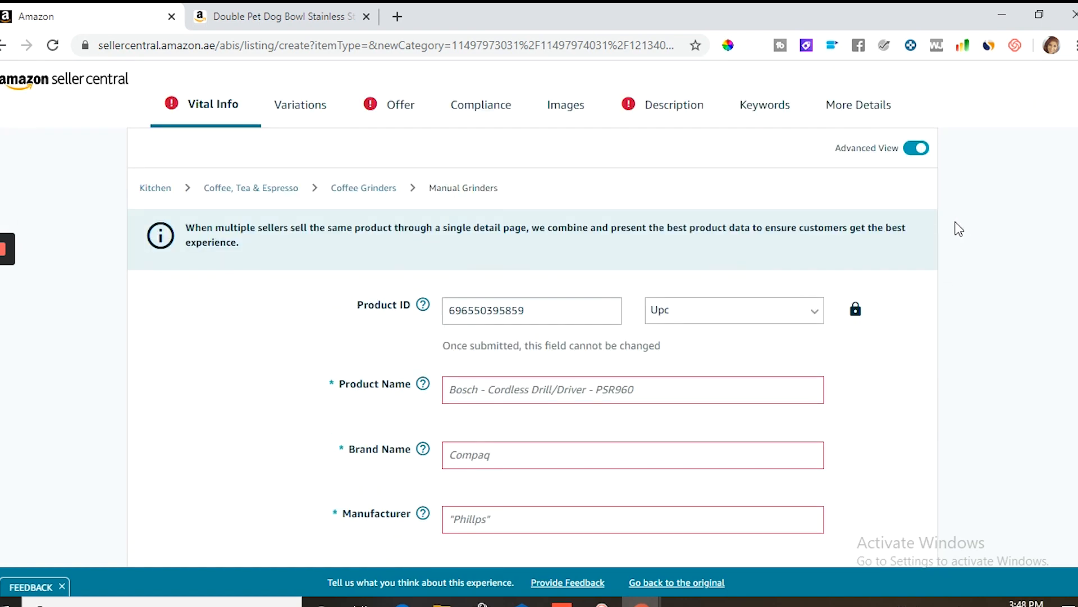
{"action": "left_click", "coordinate": [923, 151]}
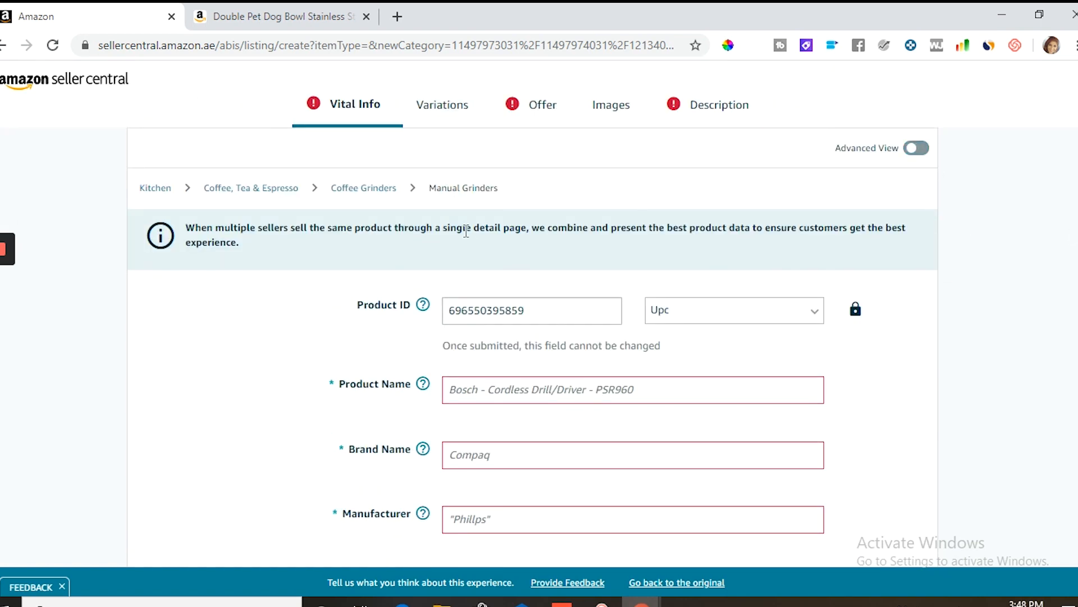
Open the listing's Variations section, review the Double Pet Dog Bowl product page as an example, and return to the section
{"action": "left_click", "coordinate": [442, 110]}
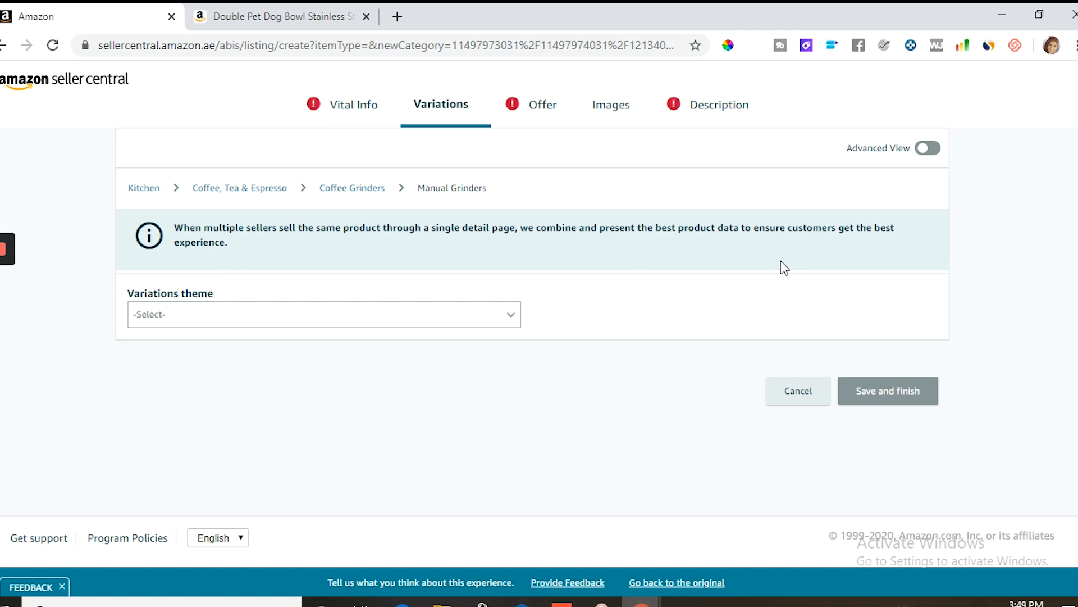
{"action": "left_click", "coordinate": [315, 7]}
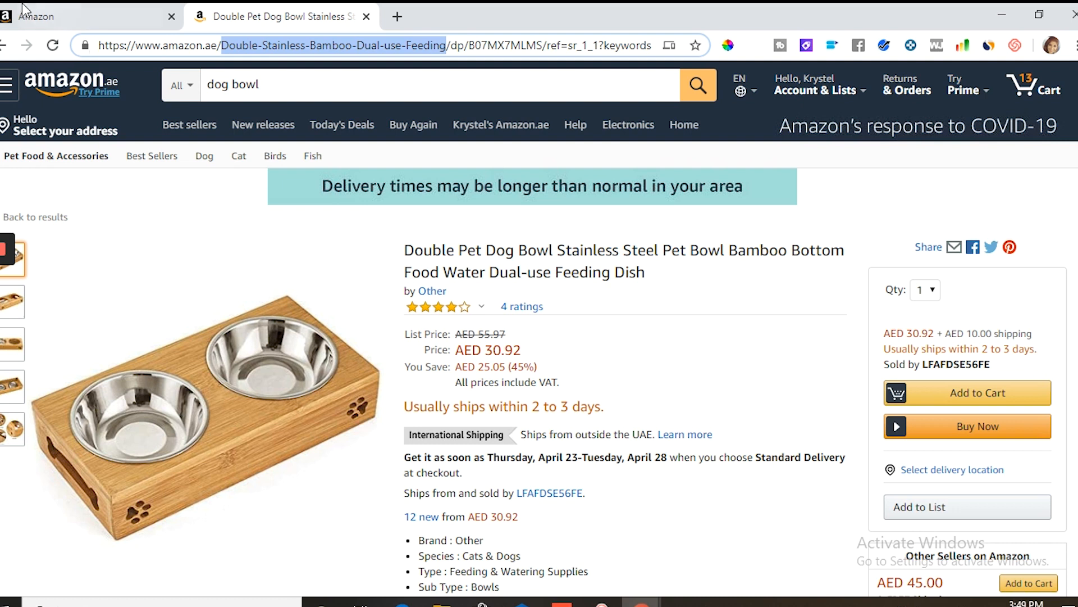
{"action": "left_click", "coordinate": [56, 10]}
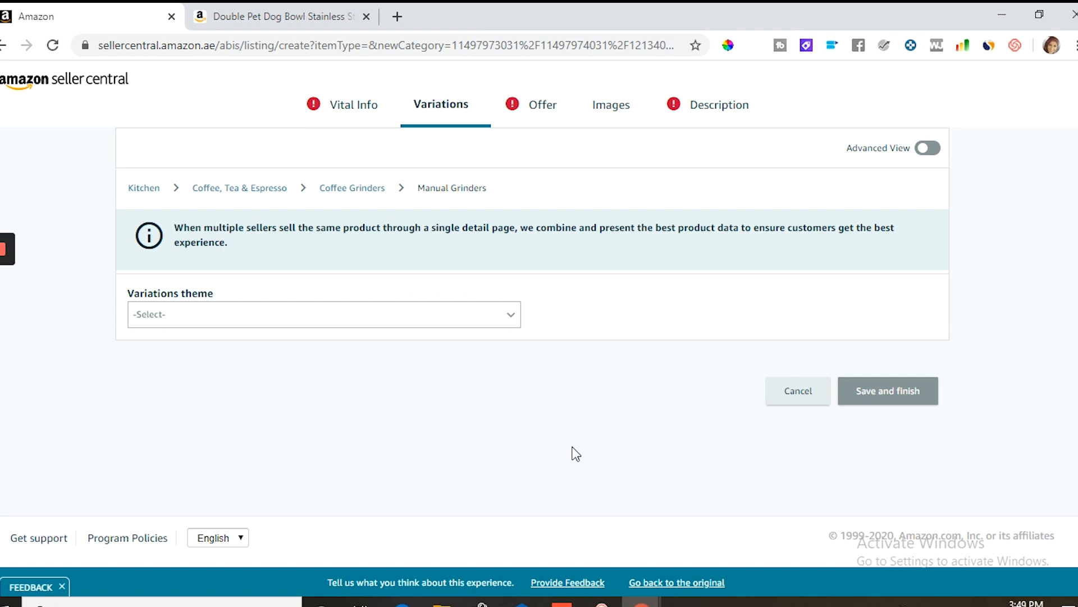
{"action": "left_click", "coordinate": [284, 16]}
{"action": "scroll", "coordinate": [584, 299], "scroll_direction": "down", "scroll_amount": 2}
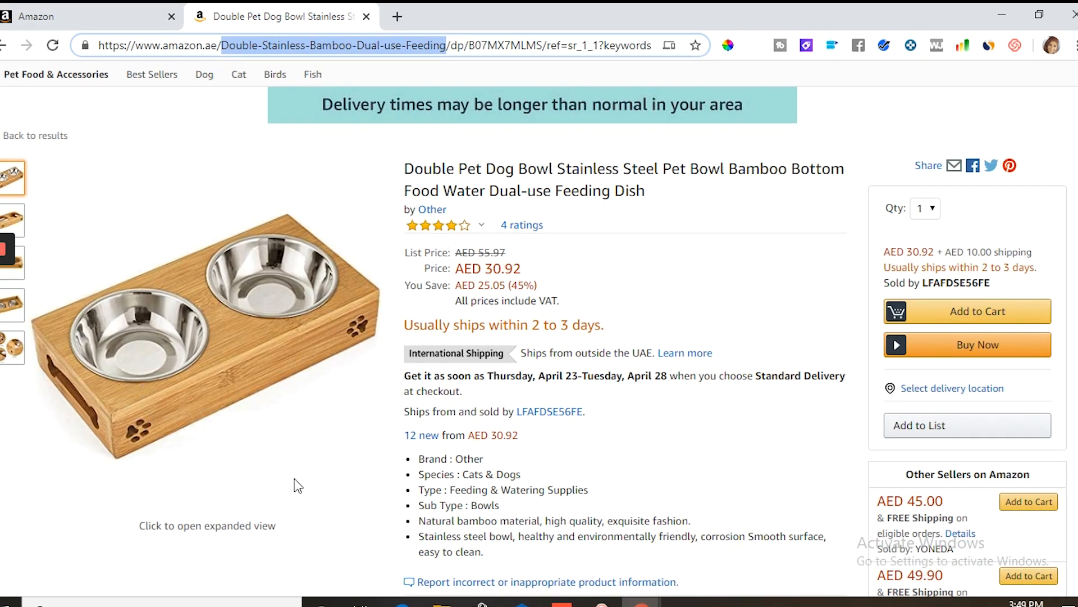
{"action": "scroll", "coordinate": [372, 457], "scroll_direction": "down", "scroll_amount": 2}
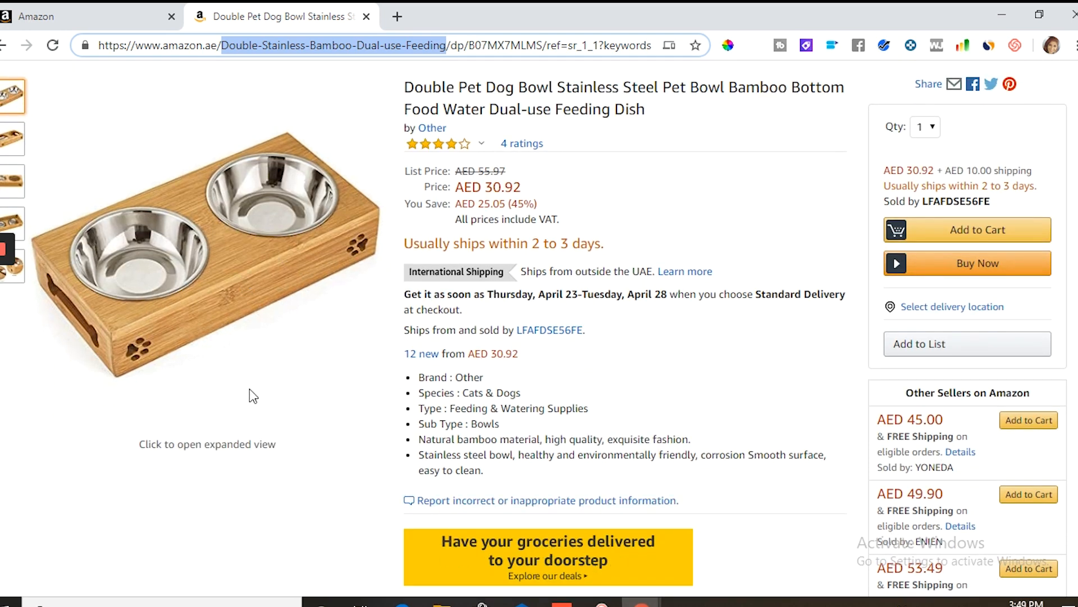
{"action": "scroll", "coordinate": [300, 362], "scroll_direction": "up", "scroll_amount": 1}
{"action": "scroll", "coordinate": [300, 363], "scroll_direction": "up", "scroll_amount": 1}
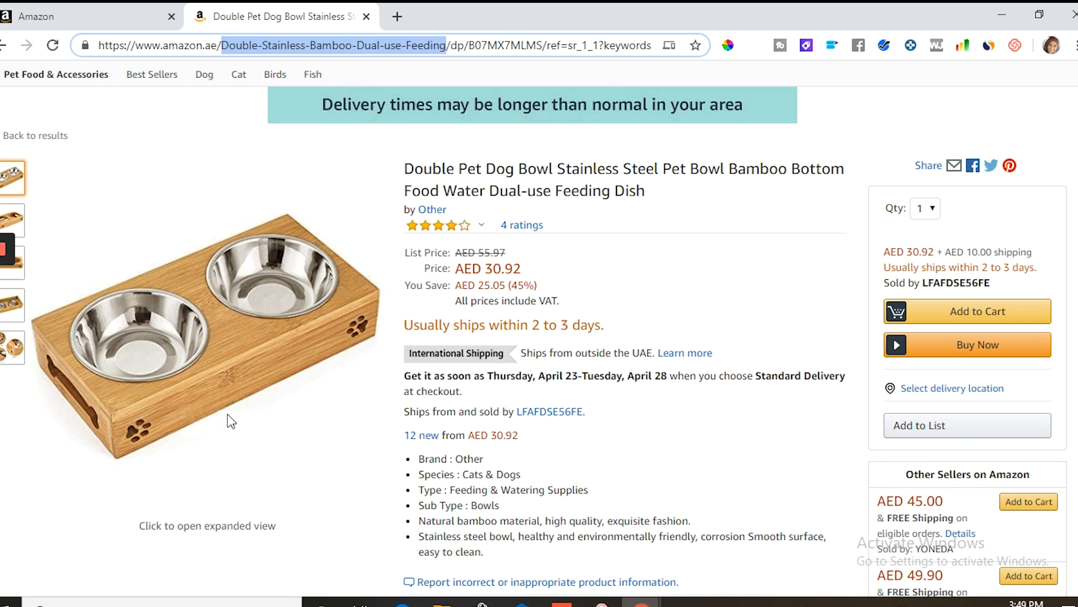
{"action": "key", "text": "ctrl+shift+Tab"}
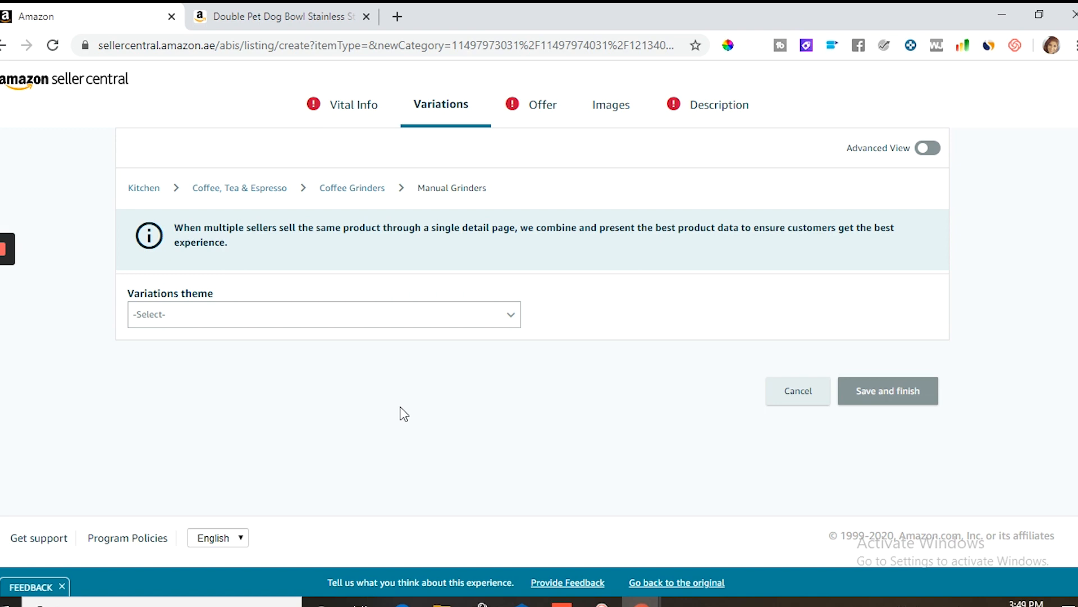
Set the listing's variations theme to color
{"action": "scroll", "coordinate": [402, 401], "scroll_direction": "down", "scroll_amount": 1}
{"action": "left_click", "coordinate": [306, 305]}
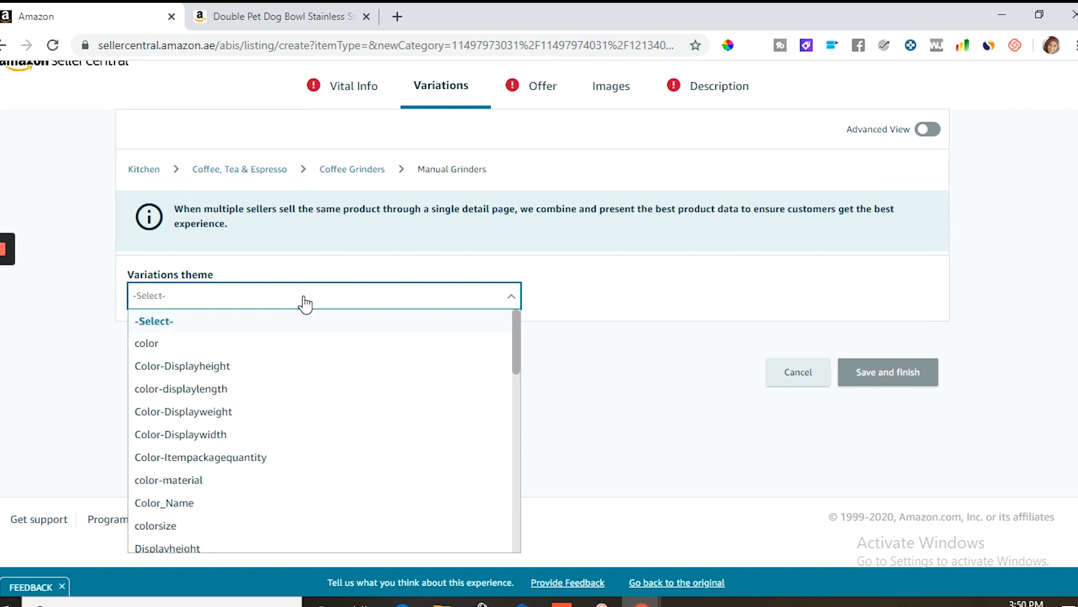
{"action": "left_click", "coordinate": [324, 347]}
Enter cherry red, Sky blue and Grass green as the color terms and add them as variations
{"action": "left_click", "coordinate": [187, 438]}
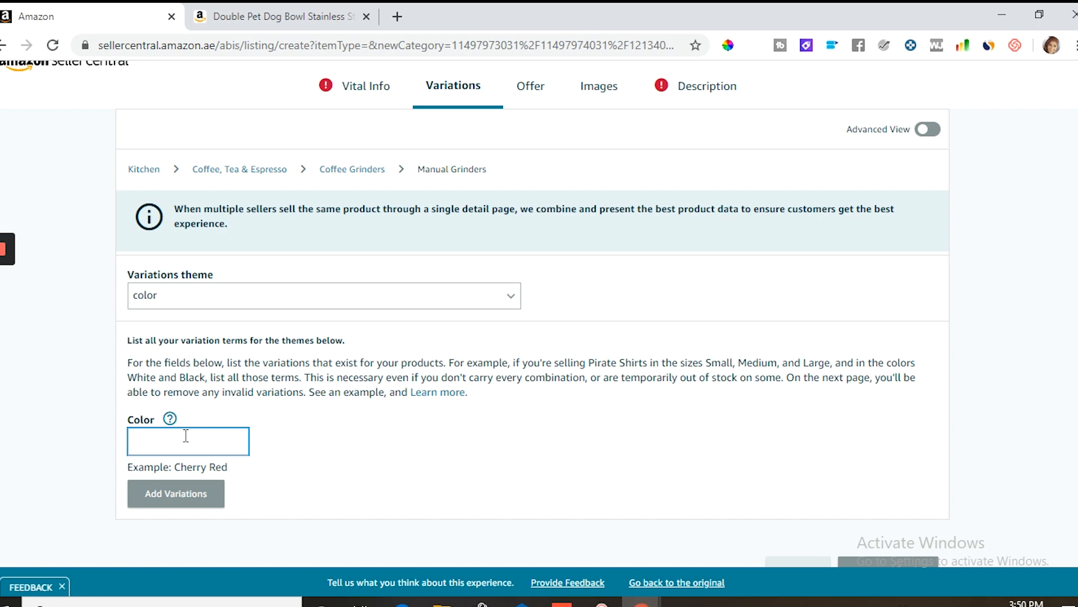
{"action": "type", "text": "cherry"}
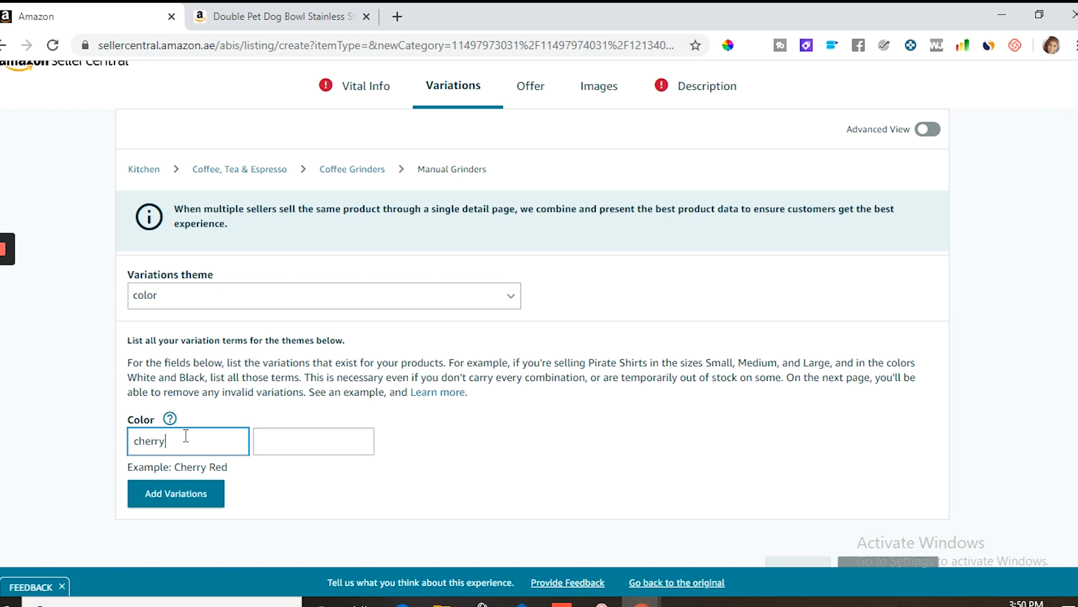
{"action": "type", "text": " red"}
{"action": "left_click", "coordinate": [320, 445]}
{"action": "type", "text": "Sky"}
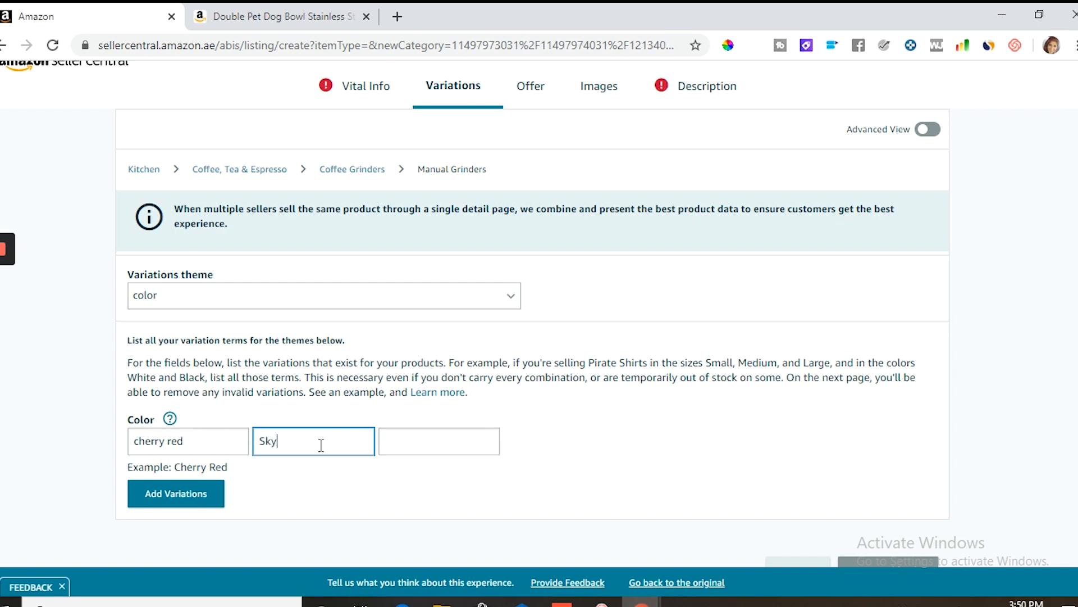
{"action": "type", "text": " blue"}
{"action": "left_click", "coordinate": [470, 441]}
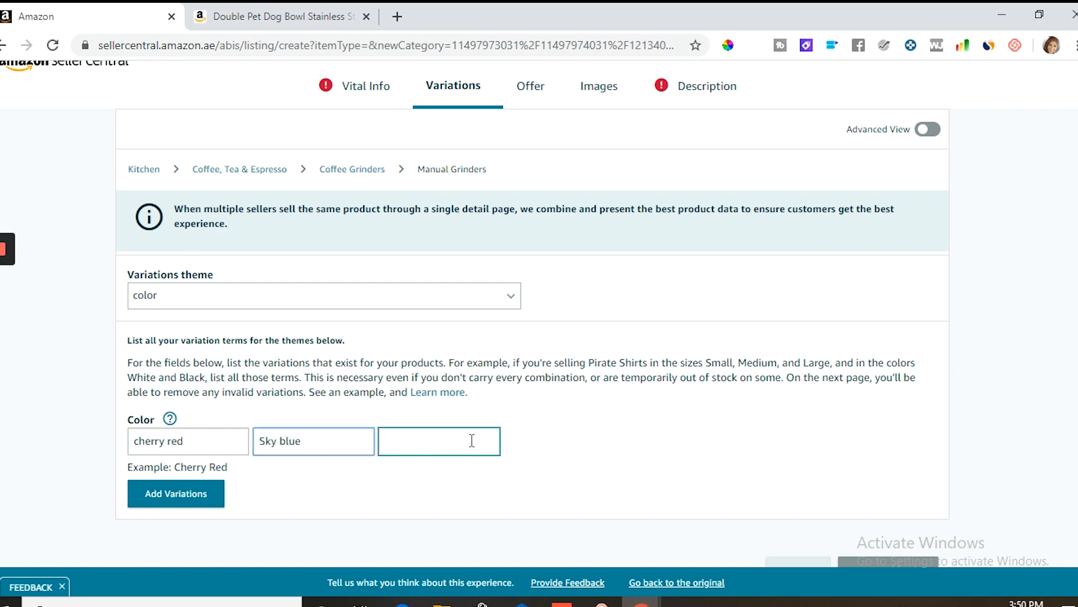
{"action": "type", "text": "G"}
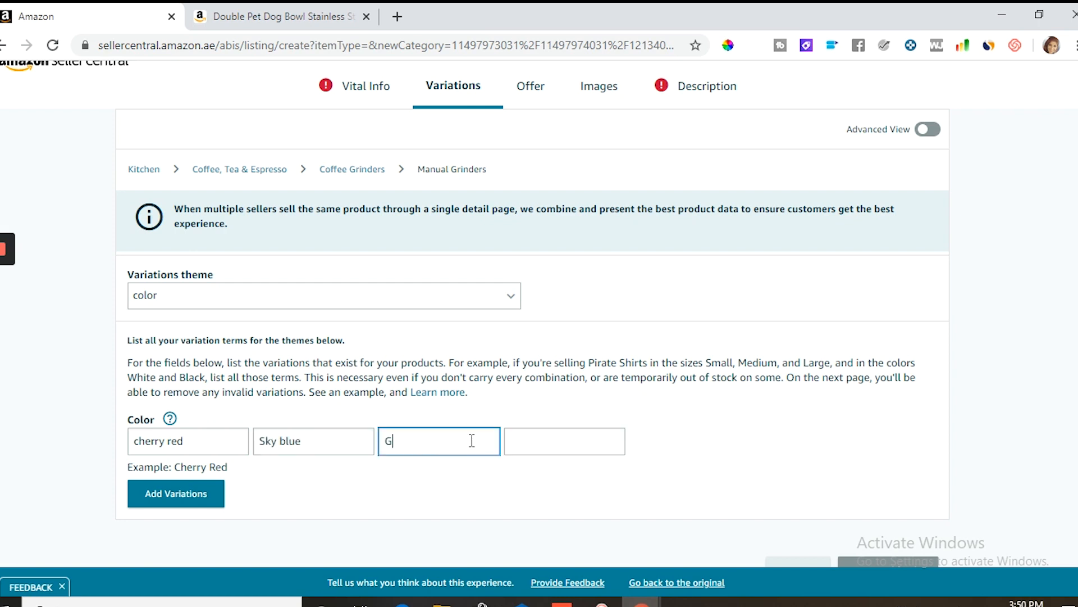
{"action": "type", "text": "rass green"}
{"action": "left_click", "coordinate": [178, 498]}
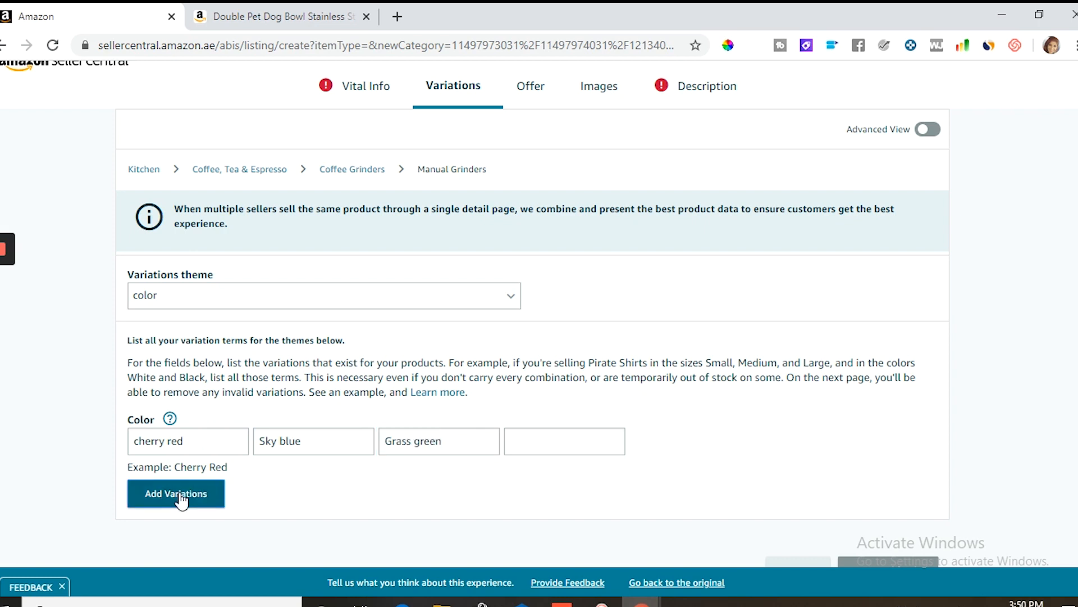
{"action": "scroll", "coordinate": [359, 446], "scroll_direction": "down", "scroll_amount": 3}
{"action": "scroll", "coordinate": [366, 446], "scroll_direction": "down", "scroll_amount": 5}
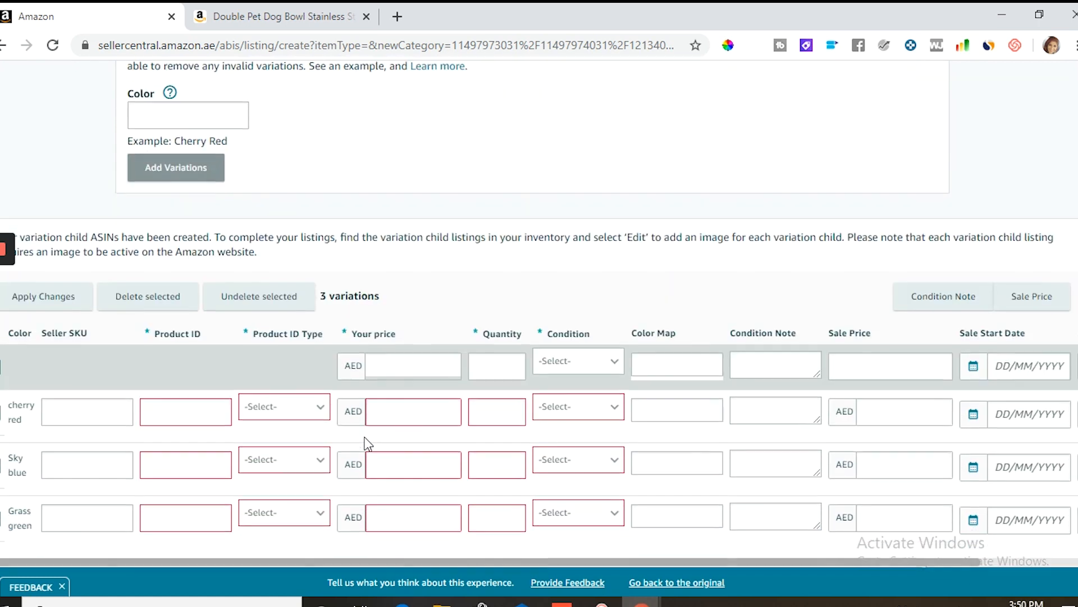
{"action": "scroll", "coordinate": [408, 462], "scroll_direction": "up", "scroll_amount": 1}
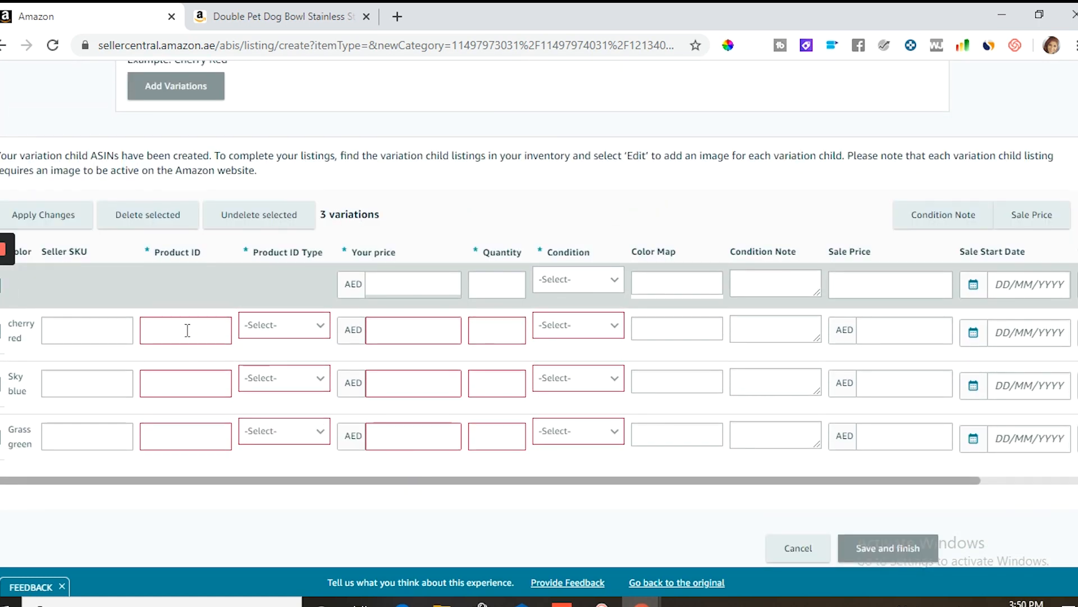
{"action": "left_click", "coordinate": [314, 333]}
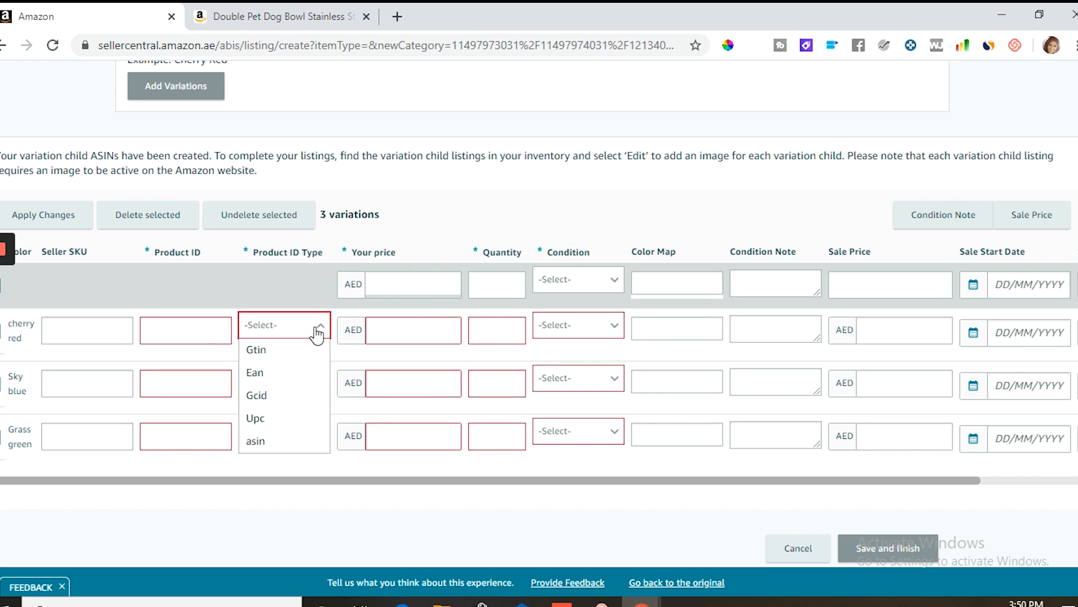
{"action": "left_click", "coordinate": [291, 417]}
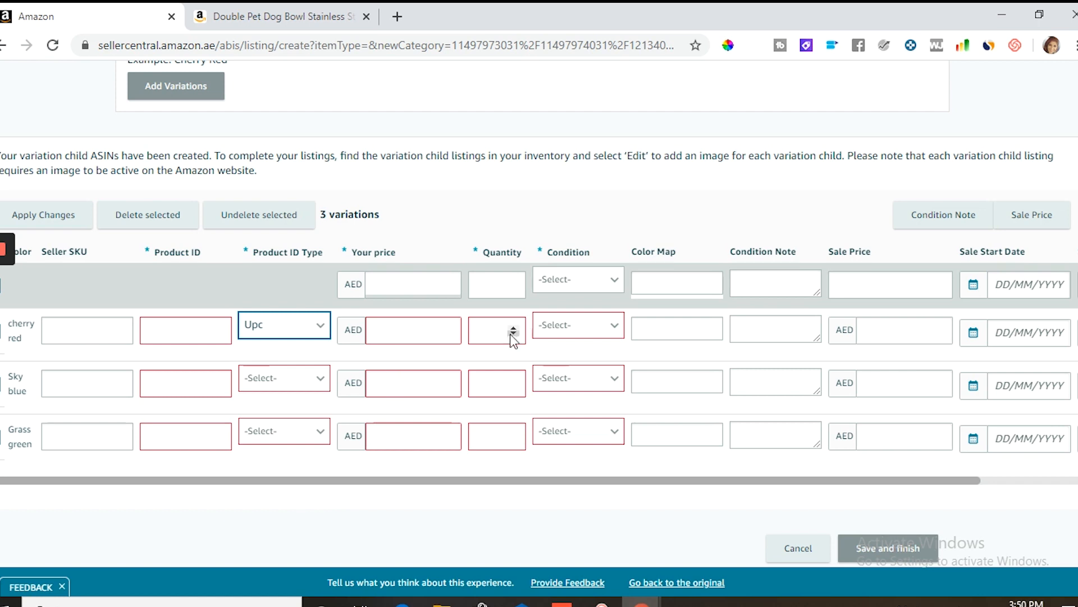
{"action": "left_click", "coordinate": [200, 326]}
{"action": "right_click", "coordinate": [177, 336]}
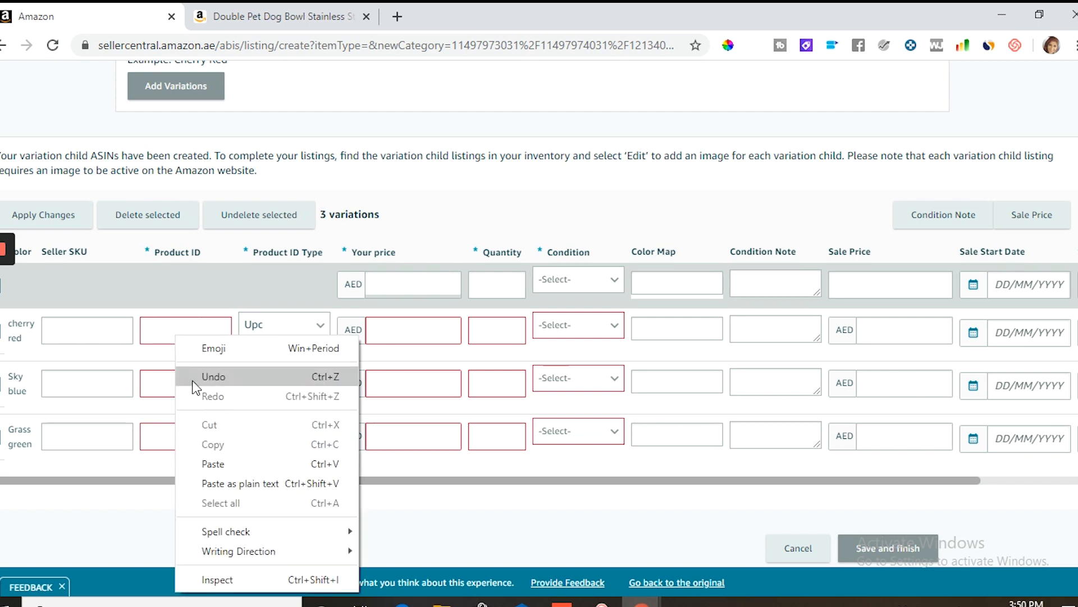
{"action": "left_click", "coordinate": [226, 453]}
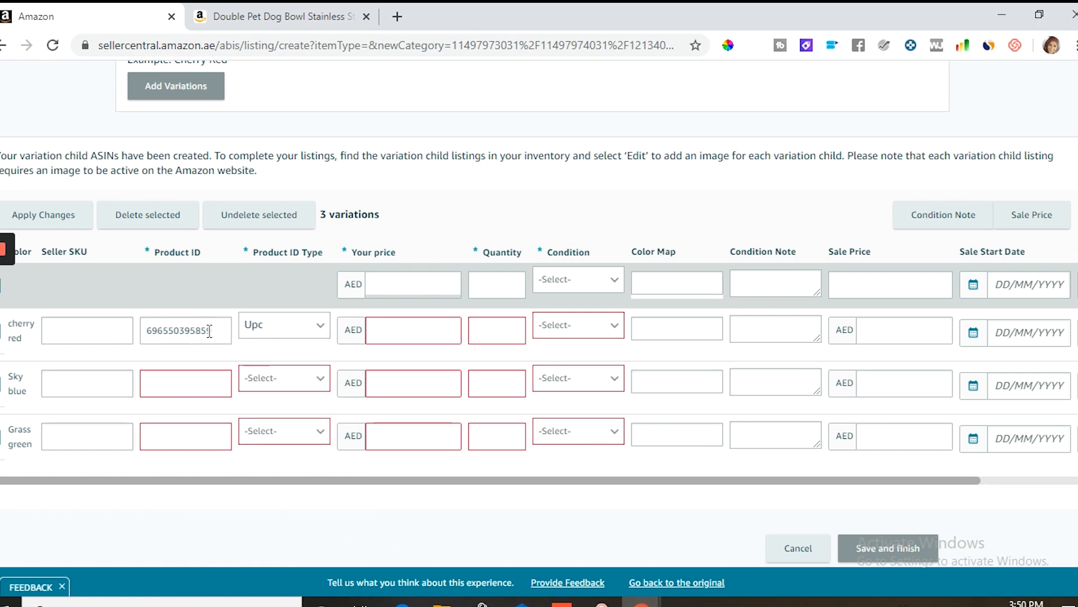
Check the listing's Vital Info section and return to the table of color variations
{"action": "scroll", "coordinate": [437, 221], "scroll_direction": "up", "scroll_amount": 8}
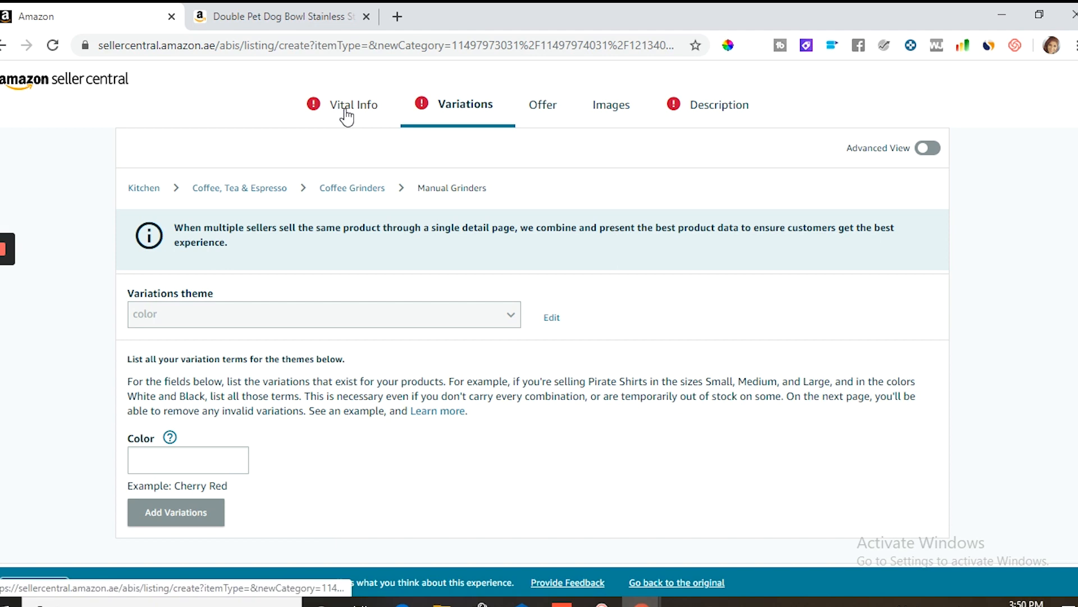
{"action": "left_click", "coordinate": [347, 115]}
{"action": "left_click", "coordinate": [440, 109]}
{"action": "scroll", "coordinate": [471, 301], "scroll_direction": "down", "scroll_amount": 8}
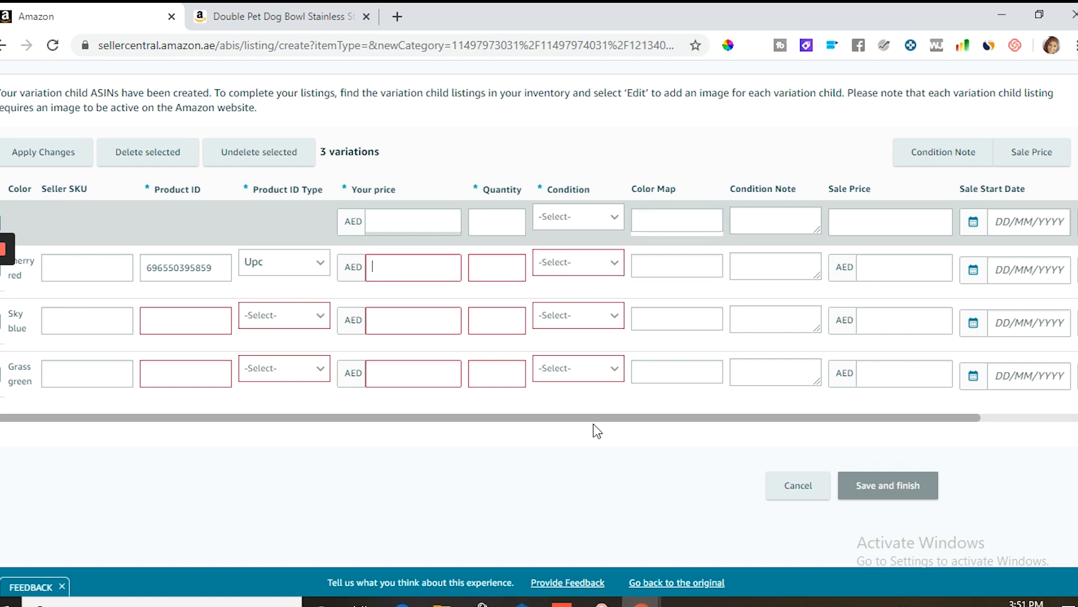
{"action": "scroll", "coordinate": [596, 437], "scroll_direction": "down", "scroll_amount": 2}
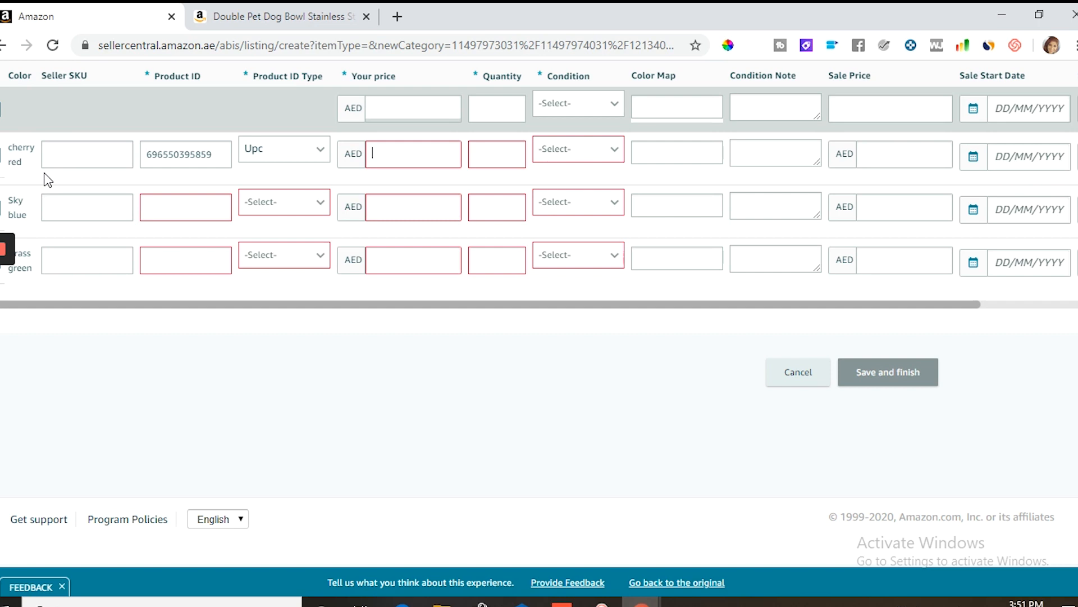
Set the Color Map to Red for cherry red, Blue for Sky blue and Green for Grass green
{"action": "left_click", "coordinate": [664, 156]}
{"action": "left_click", "coordinate": [687, 149]}
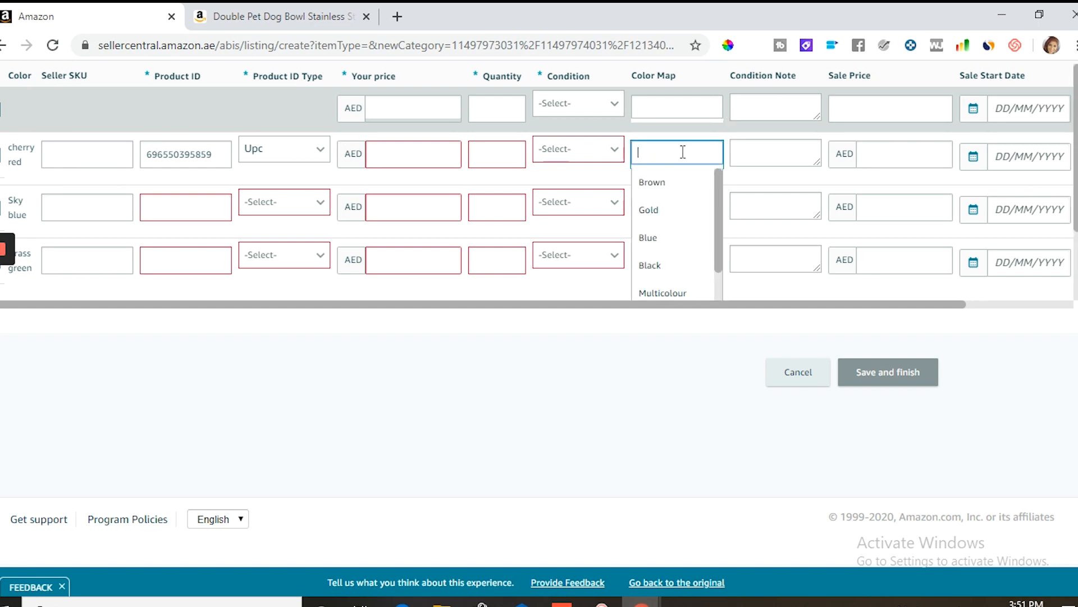
{"action": "scroll", "coordinate": [679, 178], "scroll_direction": "down", "scroll_amount": 3}
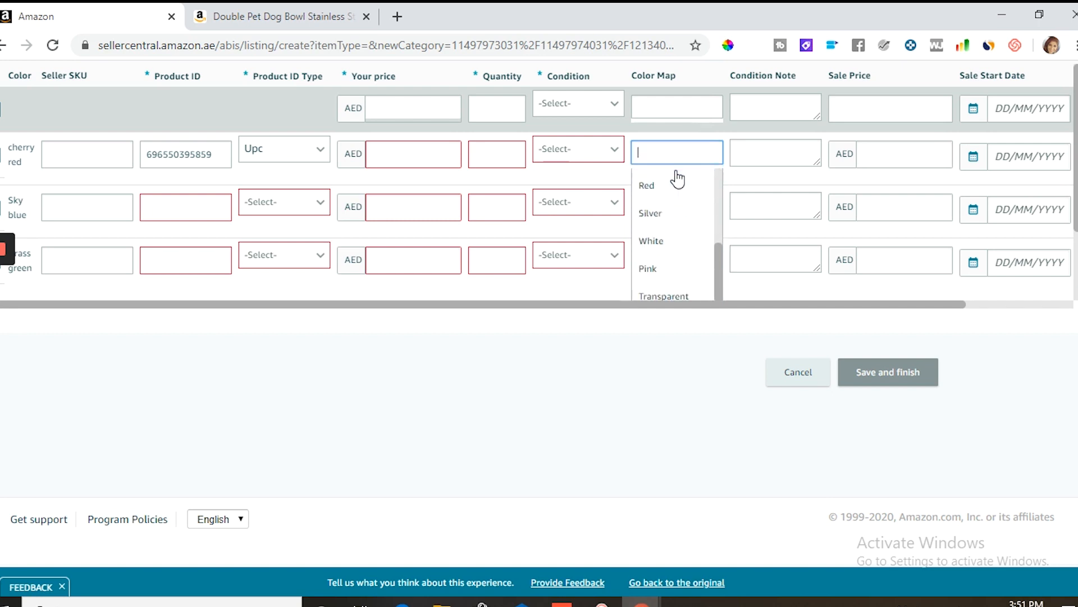
{"action": "left_click", "coordinate": [676, 181]}
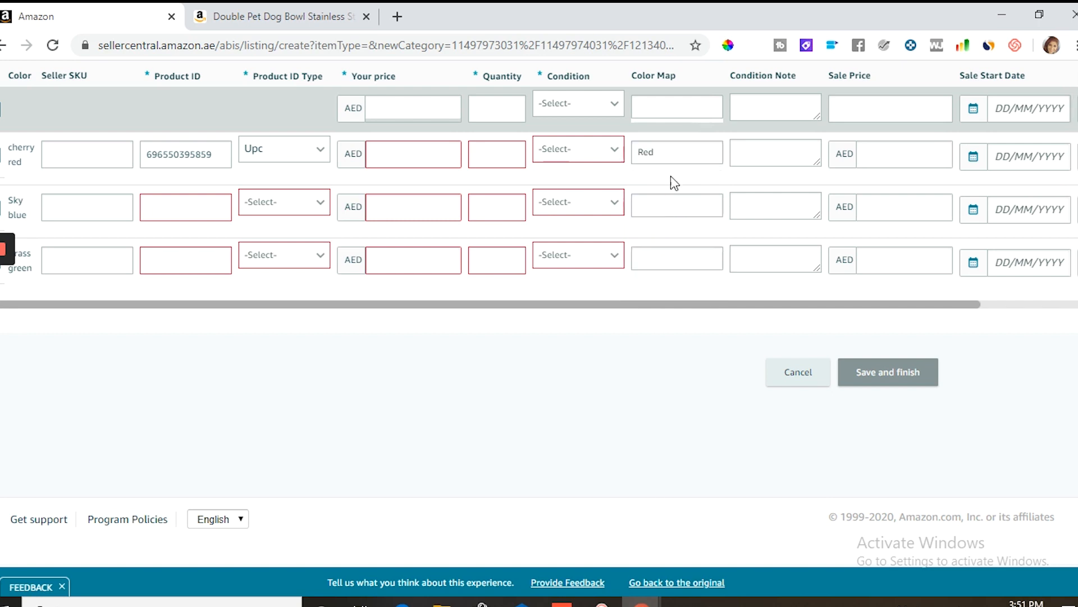
{"action": "left_click", "coordinate": [638, 206]}
{"action": "left_click", "coordinate": [662, 290]}
{"action": "left_click", "coordinate": [658, 260]}
{"action": "scroll", "coordinate": [674, 213], "scroll_direction": "down", "scroll_amount": 5}
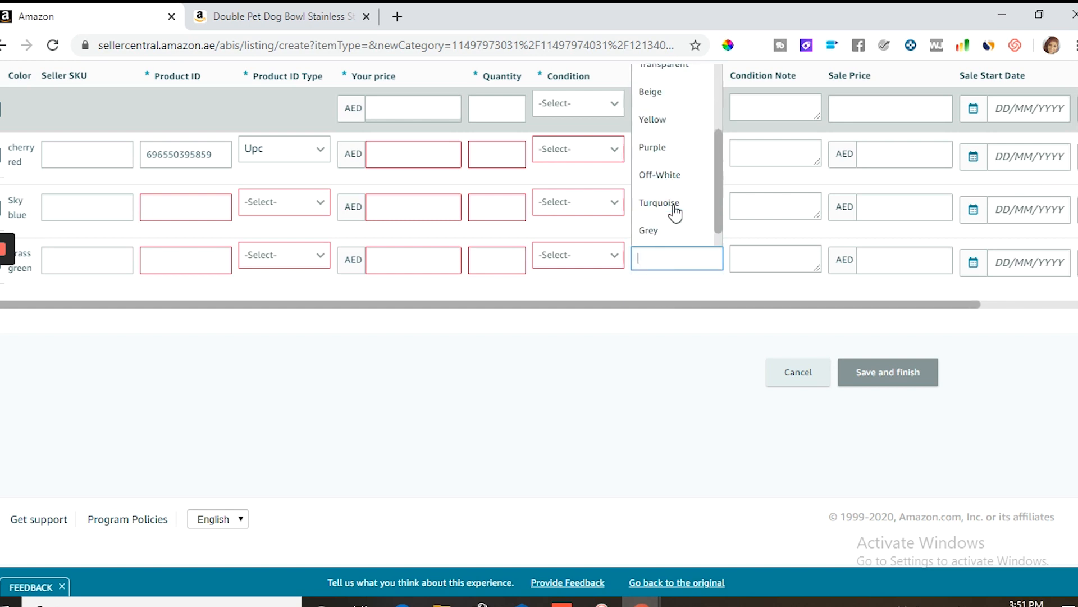
{"action": "left_click", "coordinate": [666, 233]}
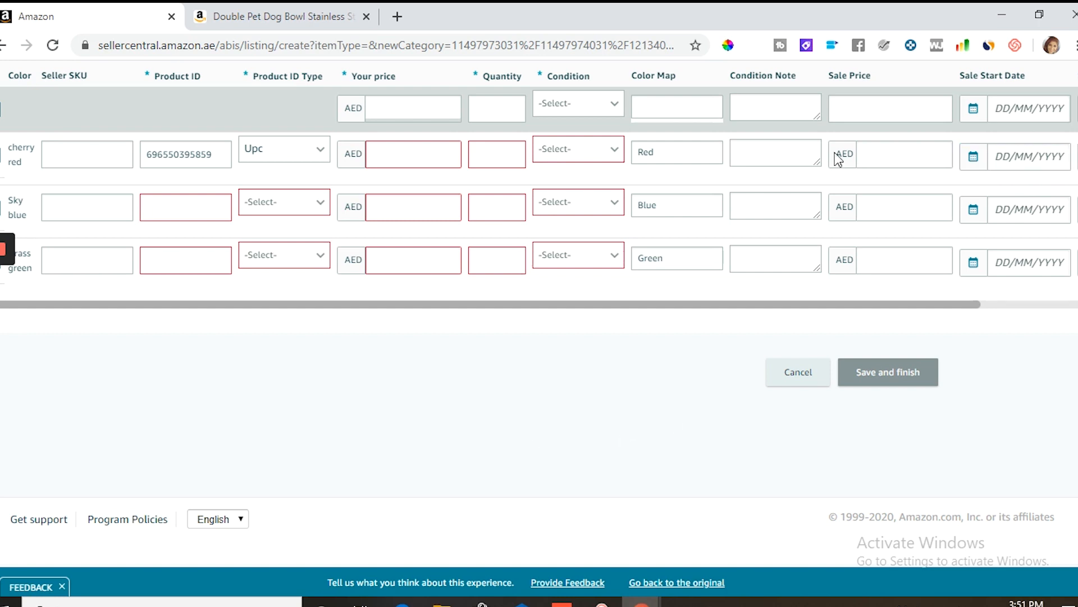
Edit the variations theme, delete all color variations and choose size as the new theme
{"action": "scroll", "coordinate": [359, 401], "scroll_direction": "up", "scroll_amount": 10}
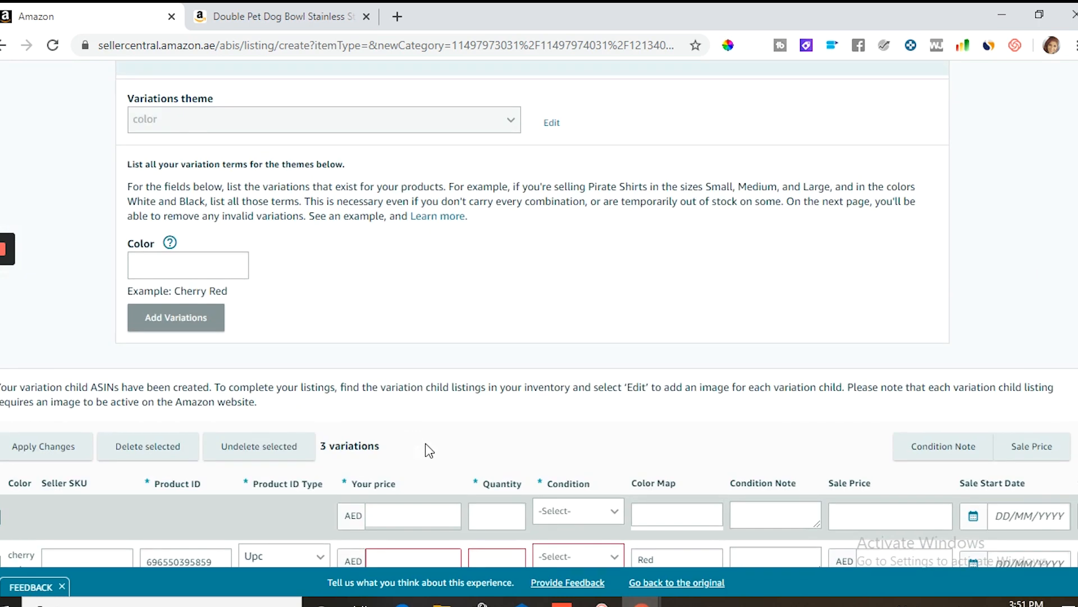
{"action": "left_click", "coordinate": [550, 317]}
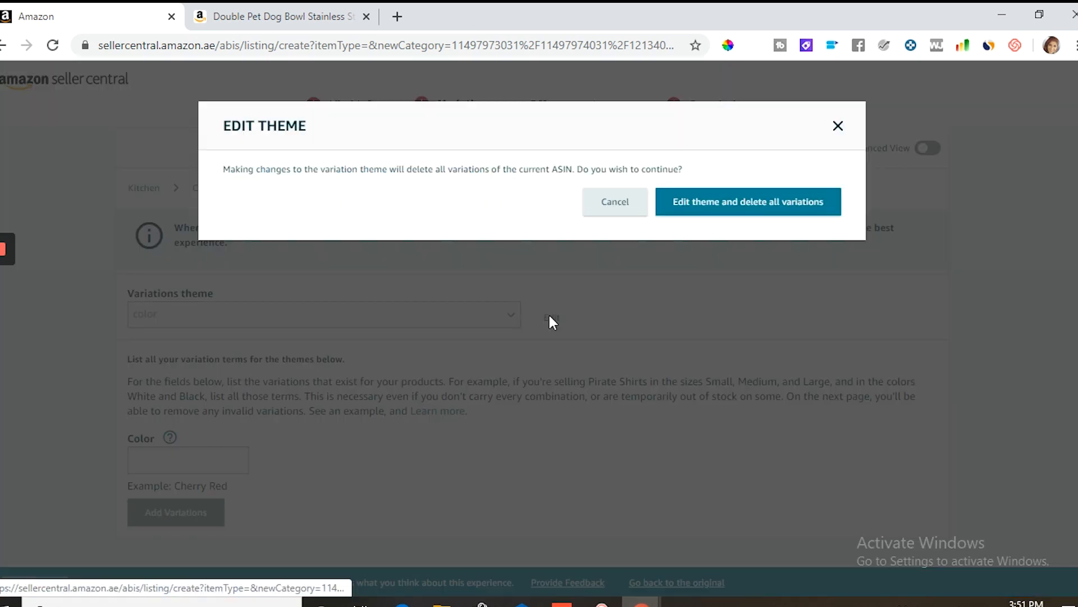
{"action": "left_click", "coordinate": [698, 213]}
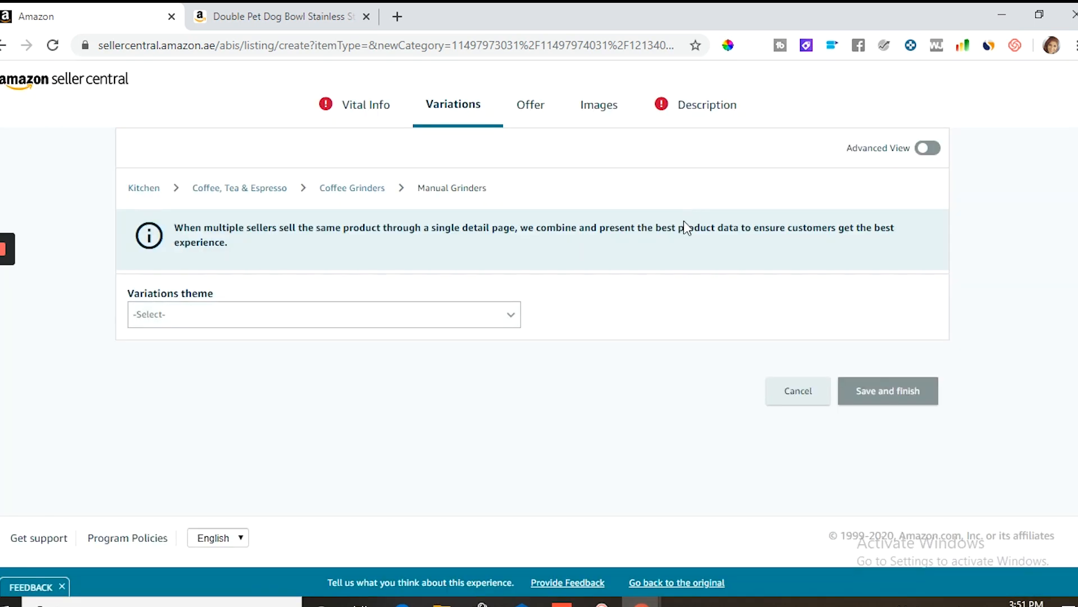
{"action": "left_click", "coordinate": [310, 314]}
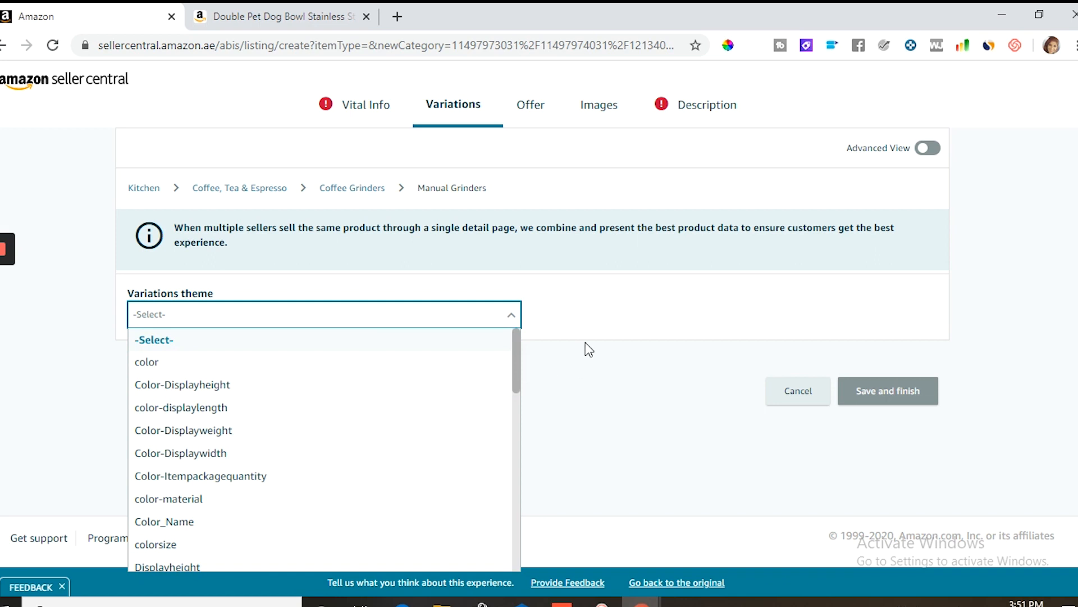
{"action": "scroll", "coordinate": [585, 349], "scroll_direction": "down", "scroll_amount": 1}
{"action": "scroll", "coordinate": [265, 373], "scroll_direction": "down", "scroll_amount": 5}
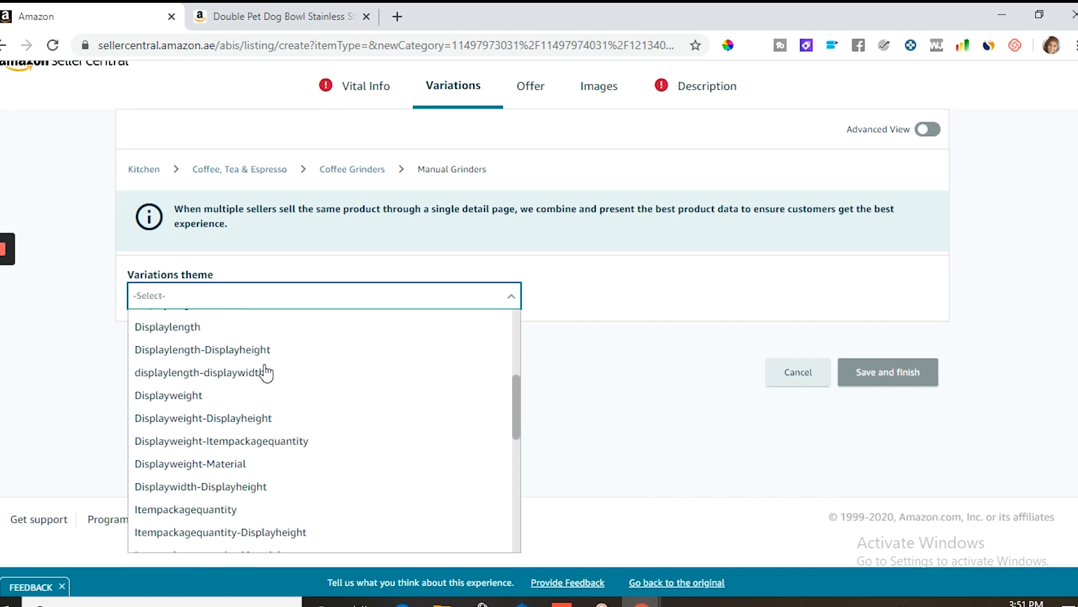
{"action": "scroll", "coordinate": [265, 372], "scroll_direction": "down", "scroll_amount": 4}
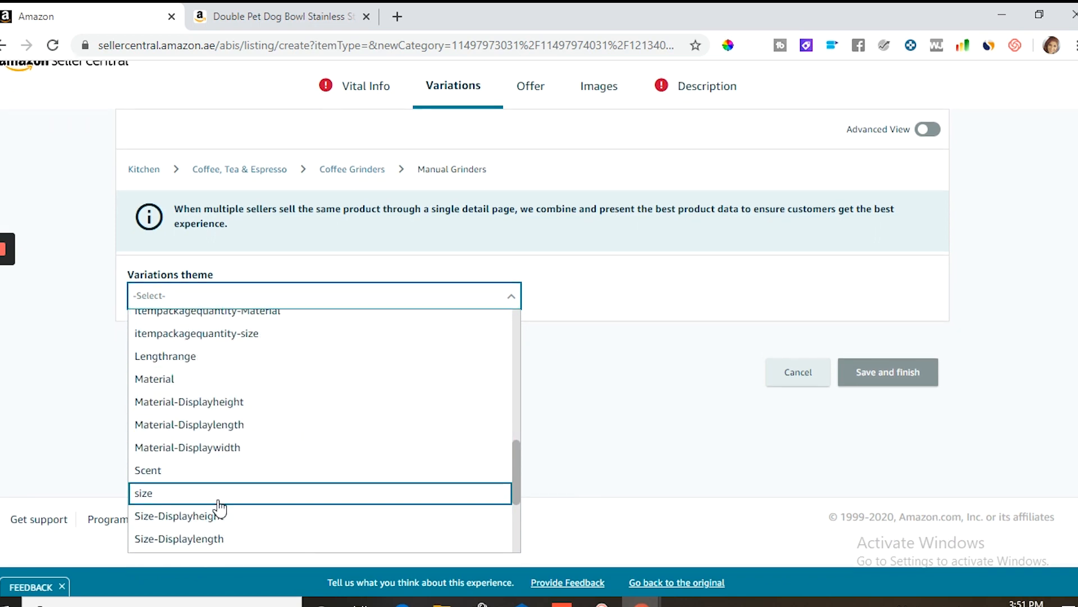
{"action": "left_click", "coordinate": [219, 495]}
Enter 8, 10 and 12 as the size terms and add them as variations
{"action": "scroll", "coordinate": [582, 362], "scroll_direction": "down", "scroll_amount": 3}
{"action": "left_click", "coordinate": [182, 275]}
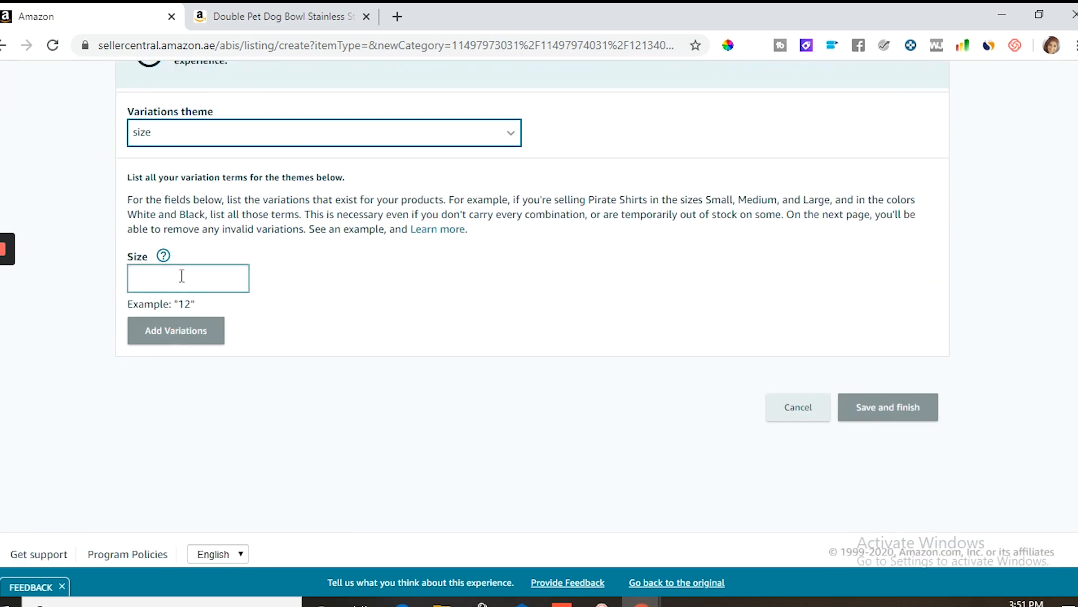
{"action": "type", "text": "8"}
{"action": "left_click", "coordinate": [287, 279]}
{"action": "type", "text": "10"}
{"action": "left_click", "coordinate": [421, 279]}
{"action": "type", "text": "12"}
{"action": "left_click", "coordinate": [216, 326]}
Set the Size Map to S for size 8 and M for size 10, and choose one for size 12
{"action": "scroll", "coordinate": [500, 321], "scroll_direction": "down", "scroll_amount": 3}
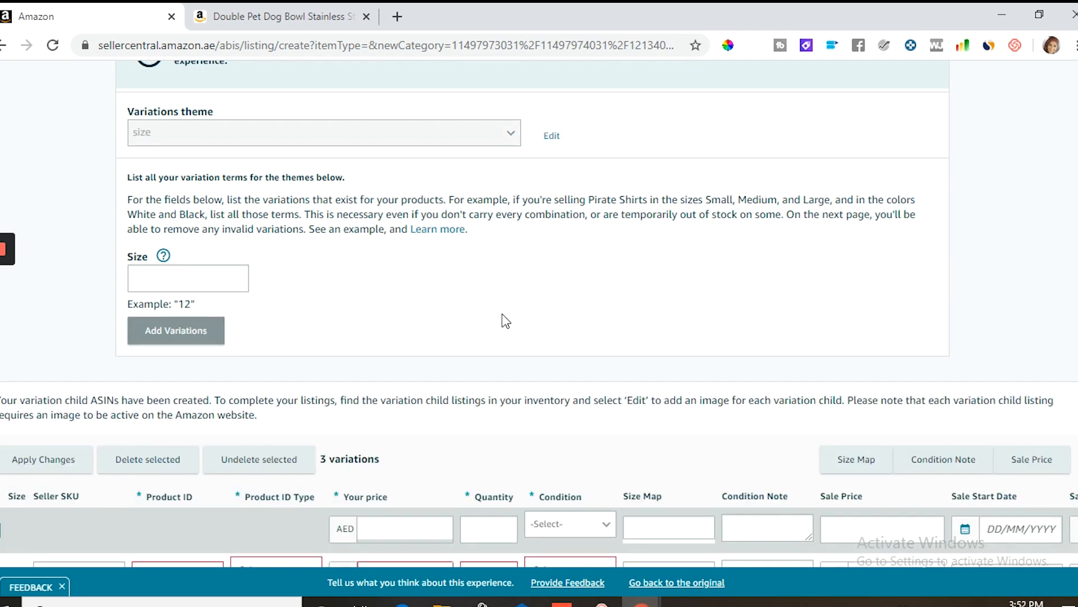
{"action": "scroll", "coordinate": [246, 433], "scroll_direction": "down", "scroll_amount": 1}
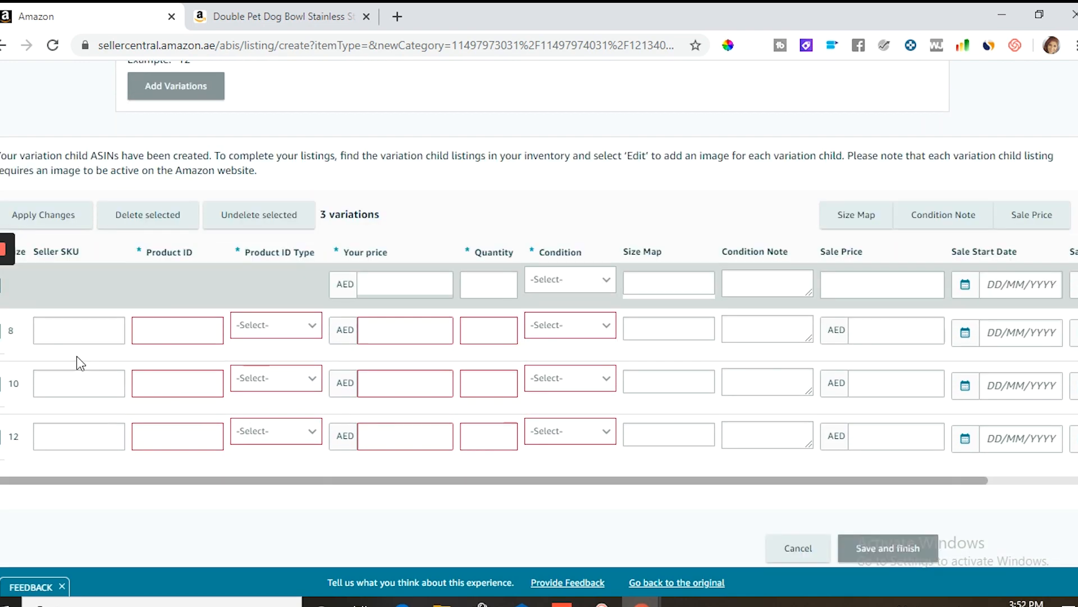
{"action": "left_click", "coordinate": [662, 329]}
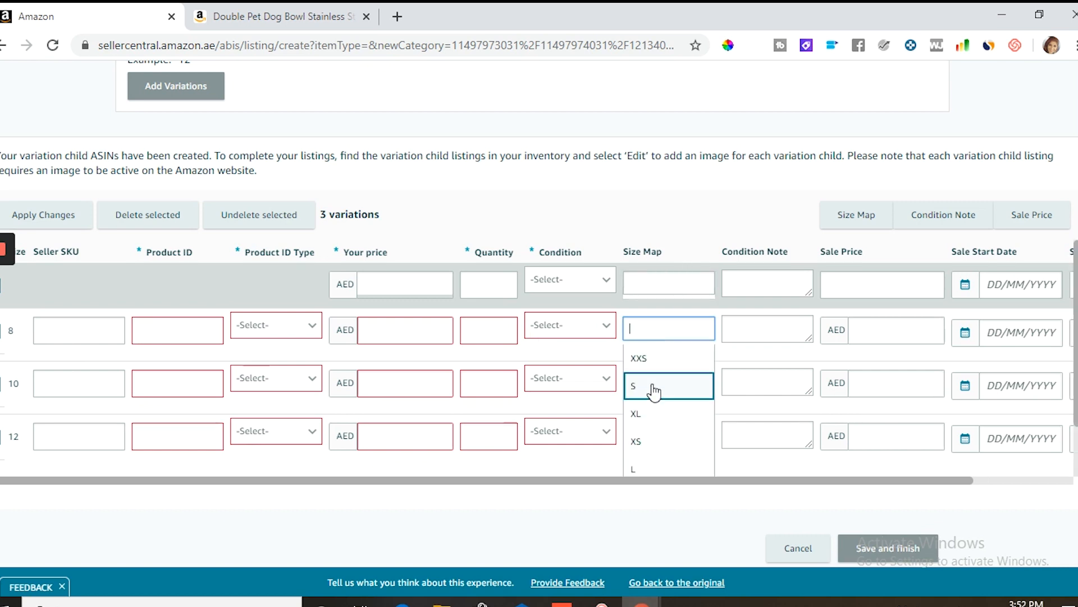
{"action": "left_click", "coordinate": [653, 387]}
{"action": "left_click", "coordinate": [657, 384]}
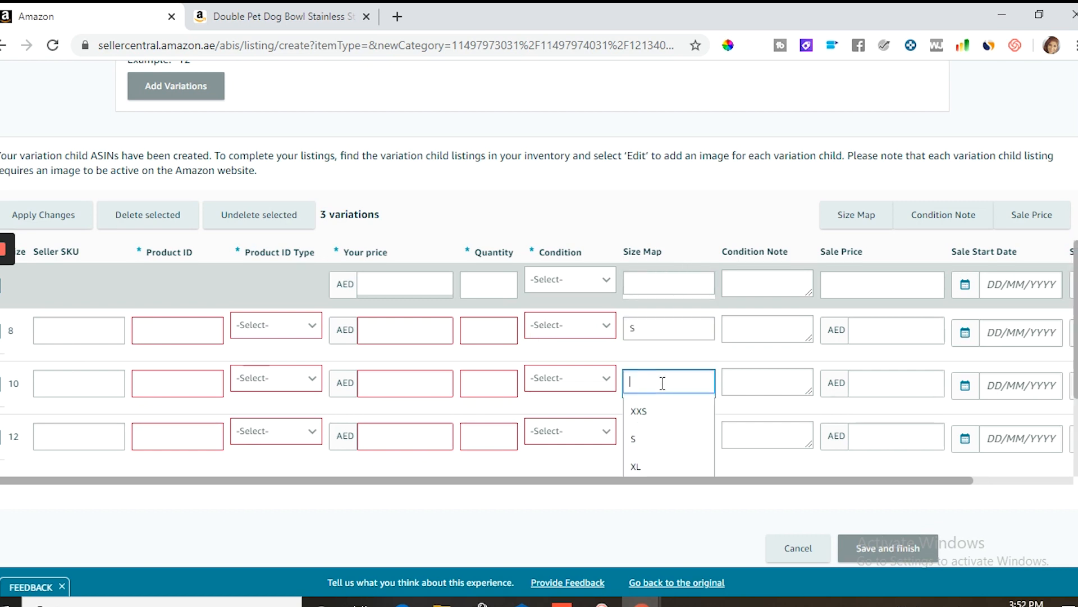
{"action": "scroll", "coordinate": [655, 437], "scroll_direction": "down", "scroll_amount": 2}
{"action": "left_click", "coordinate": [655, 430]}
{"action": "scroll", "coordinate": [655, 415], "scroll_direction": "up", "scroll_amount": 2}
{"action": "left_click", "coordinate": [652, 430]}
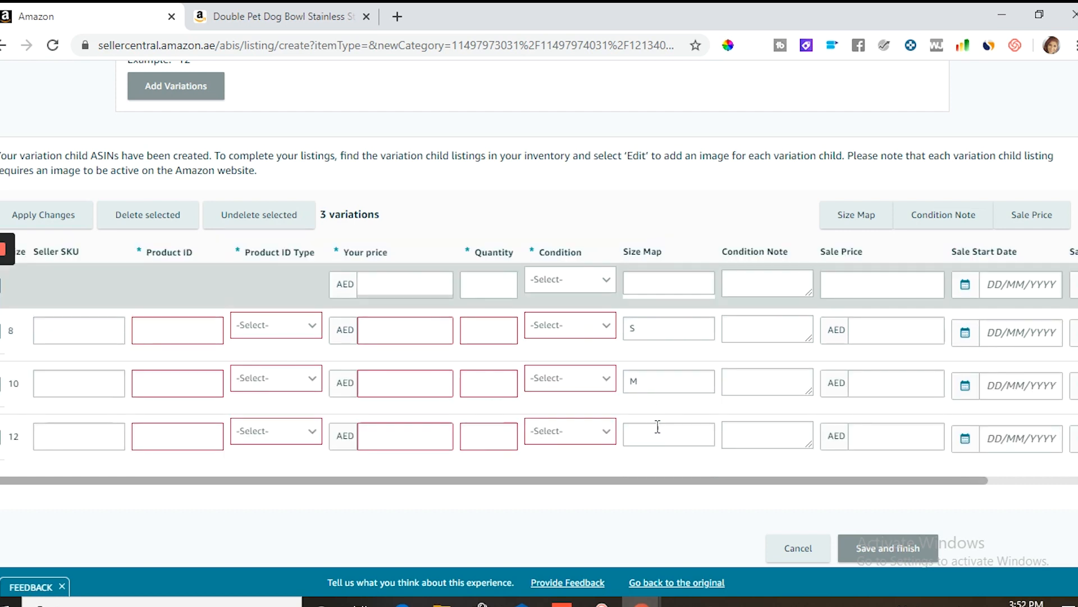
{"action": "left_click", "coordinate": [651, 352]}
Edit the variations theme, delete all size variations and choose colorsize as the new theme
{"action": "scroll", "coordinate": [488, 438], "scroll_direction": "up", "scroll_amount": 4}
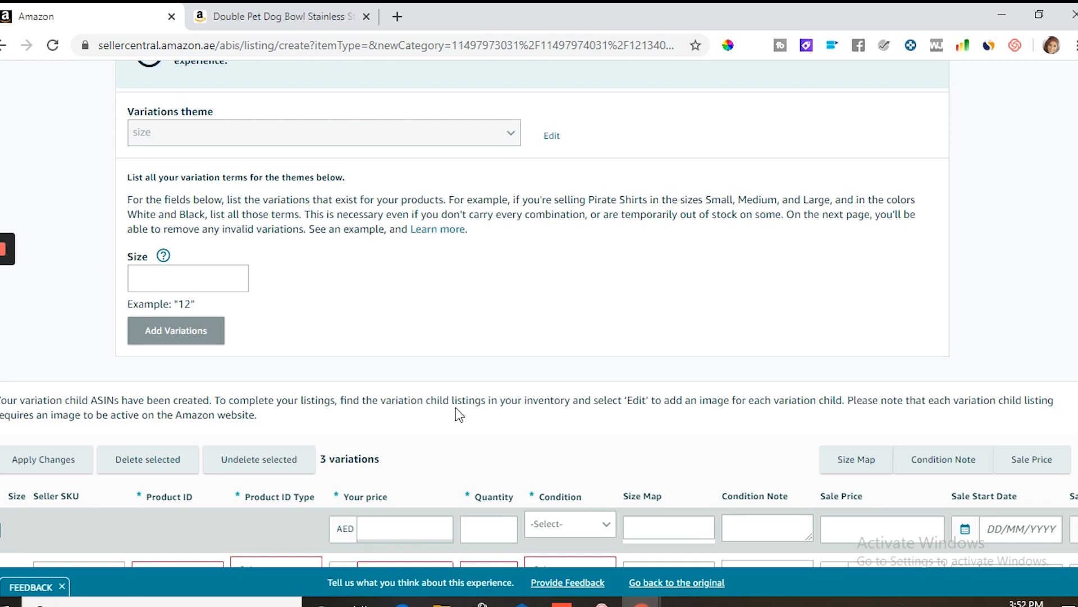
{"action": "scroll", "coordinate": [456, 406], "scroll_direction": "up", "scroll_amount": 3}
{"action": "left_click", "coordinate": [553, 318]}
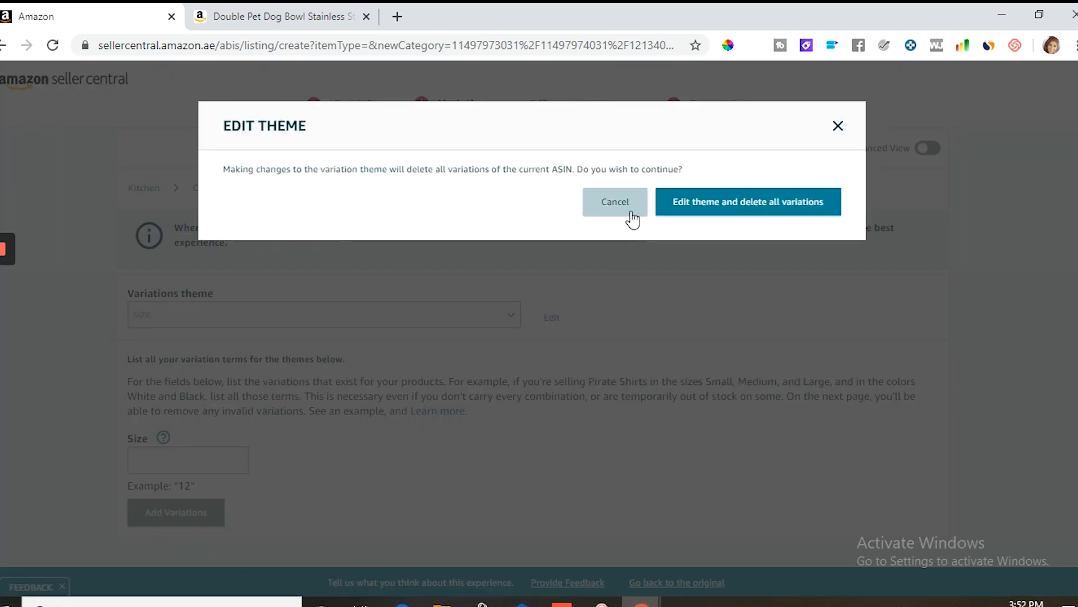
{"action": "left_click", "coordinate": [691, 204]}
{"action": "left_click", "coordinate": [369, 322]}
{"action": "scroll", "coordinate": [303, 361], "scroll_direction": "down", "scroll_amount": 3}
{"action": "left_click", "coordinate": [247, 464]}
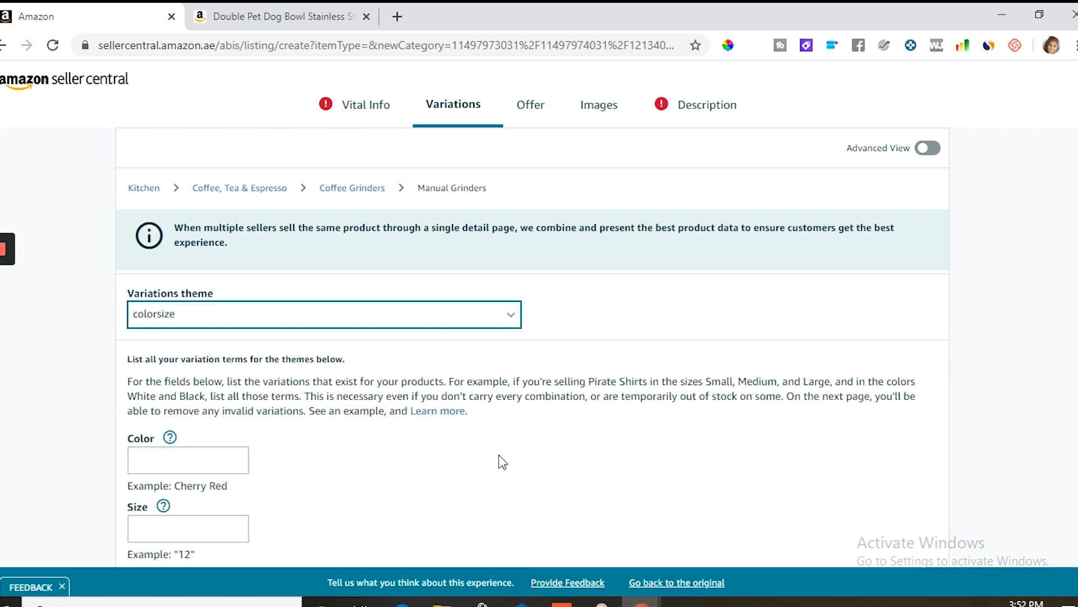
Enter cherry red, sky blue and grass green as the color terms of the colorsize theme
{"action": "scroll", "coordinate": [505, 438], "scroll_direction": "down", "scroll_amount": 3}
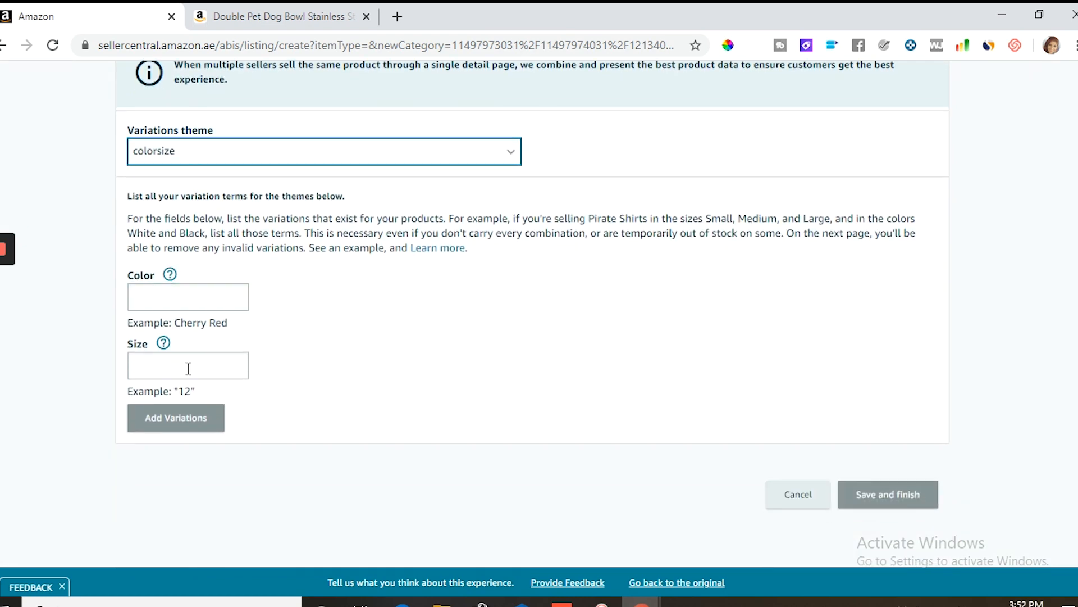
{"action": "left_click", "coordinate": [196, 296]}
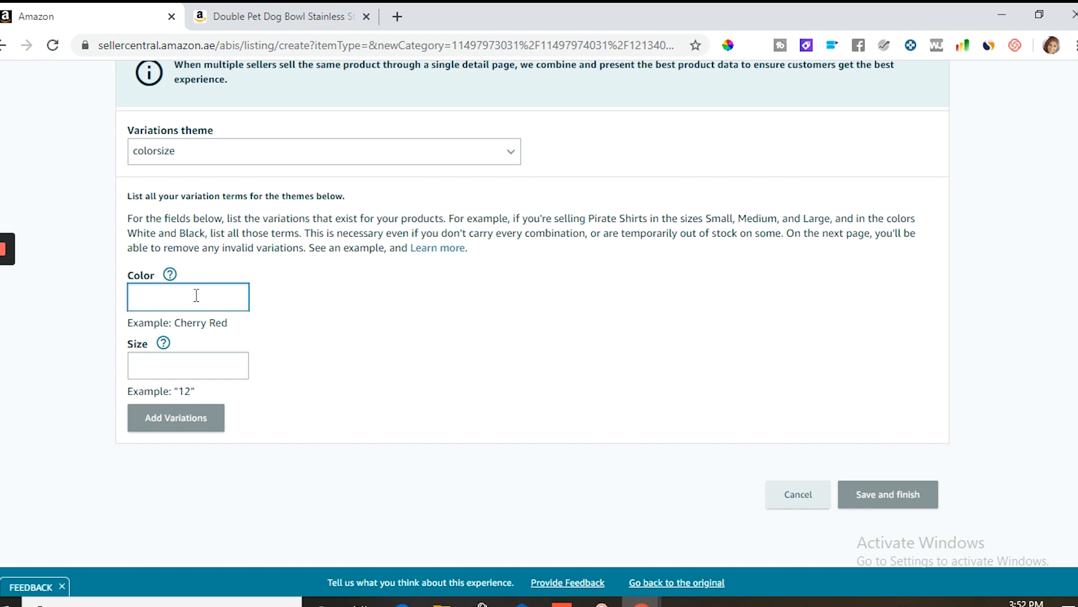
{"action": "type", "text": "cherry red"}
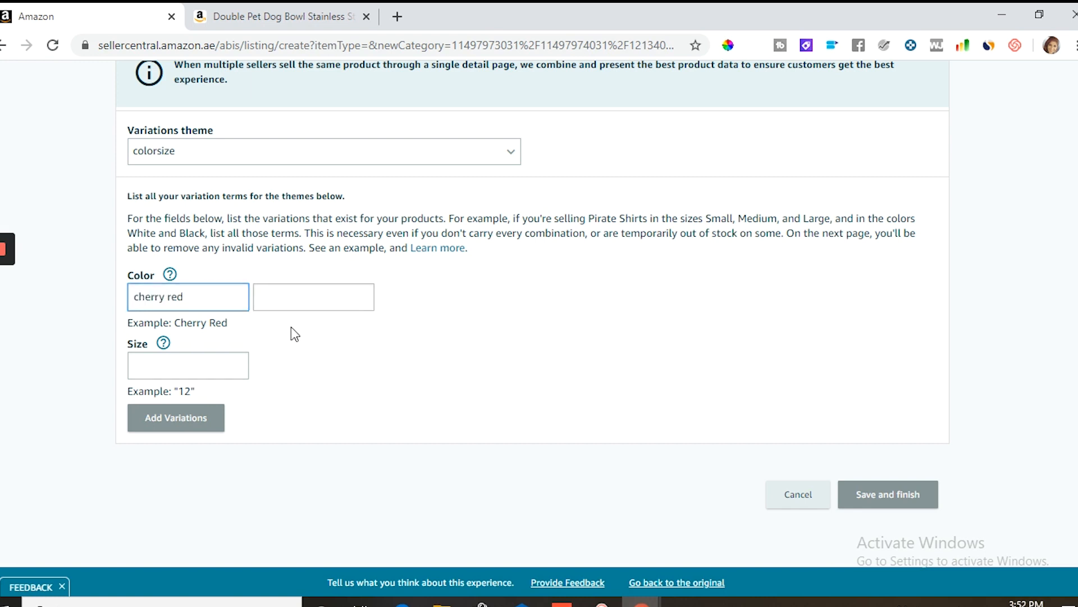
{"action": "left_click", "coordinate": [295, 297]}
{"action": "type", "text": "sky blue"}
{"action": "left_click", "coordinate": [463, 298]}
{"action": "type", "text": "grass"}
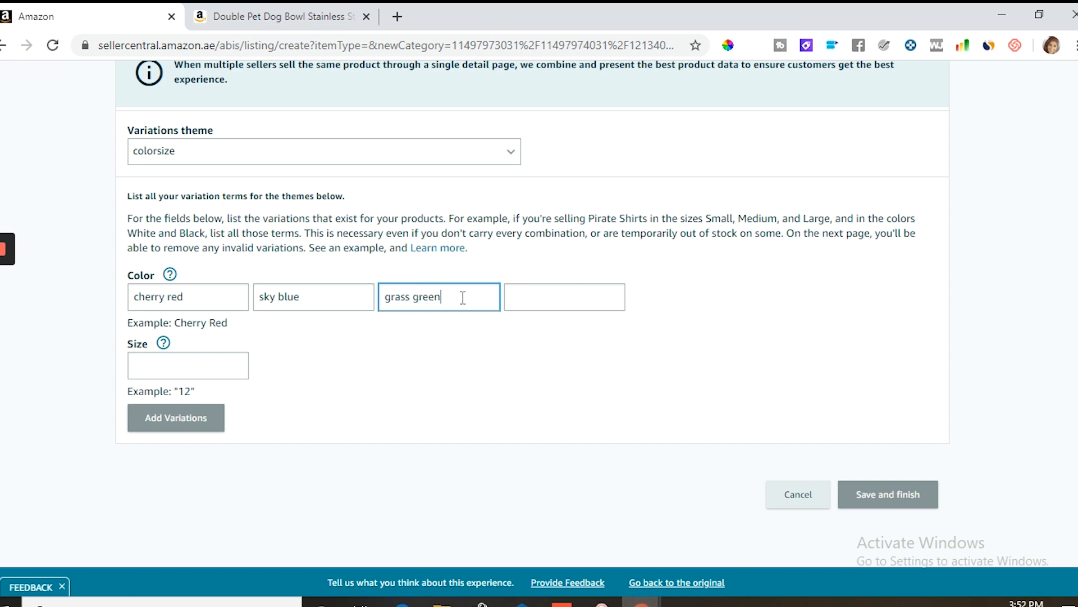
Enter 8, 10 and 12 as the size terms and add the color and size combinations as variations
{"action": "left_click", "coordinate": [192, 364]}
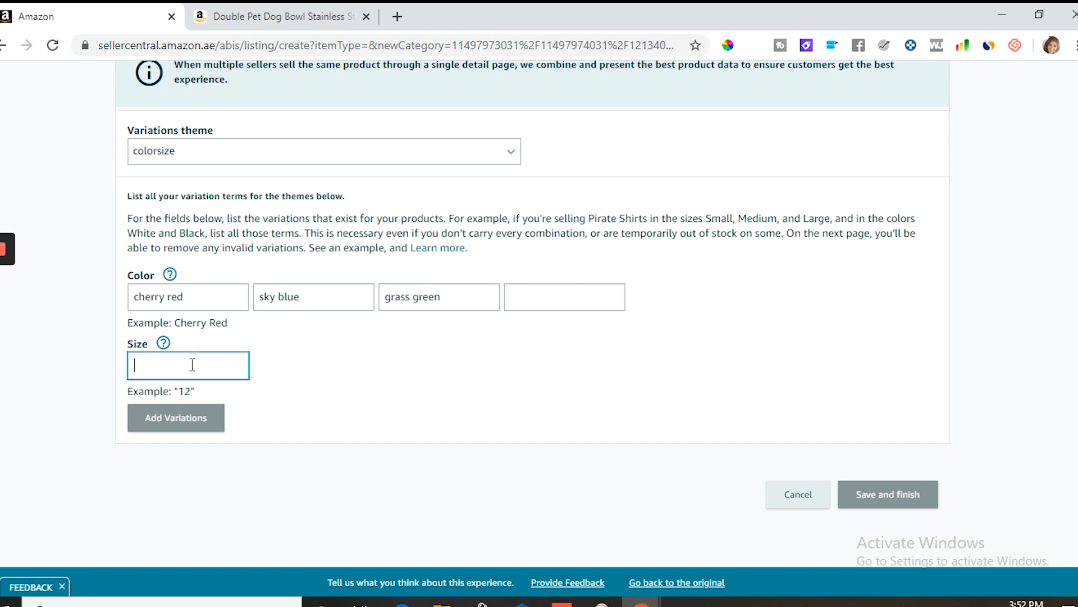
{"action": "type", "text": "8"}
{"action": "left_click", "coordinate": [279, 362]}
{"action": "type", "text": "10"}
{"action": "left_click", "coordinate": [414, 368]}
{"action": "type", "text": "12"}
{"action": "left_click", "coordinate": [174, 424]}
Examine the table of color and size combinations and the fields each variation needs
{"action": "scroll", "coordinate": [421, 338], "scroll_direction": "down", "scroll_amount": 5}
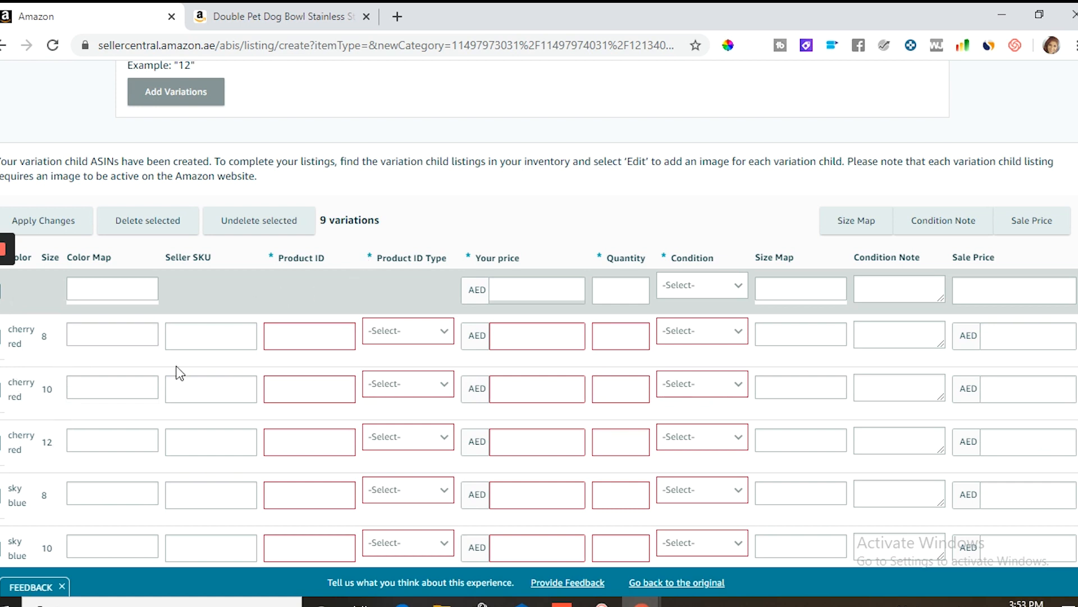
{"action": "scroll", "coordinate": [20, 402], "scroll_direction": "down", "scroll_amount": 1}
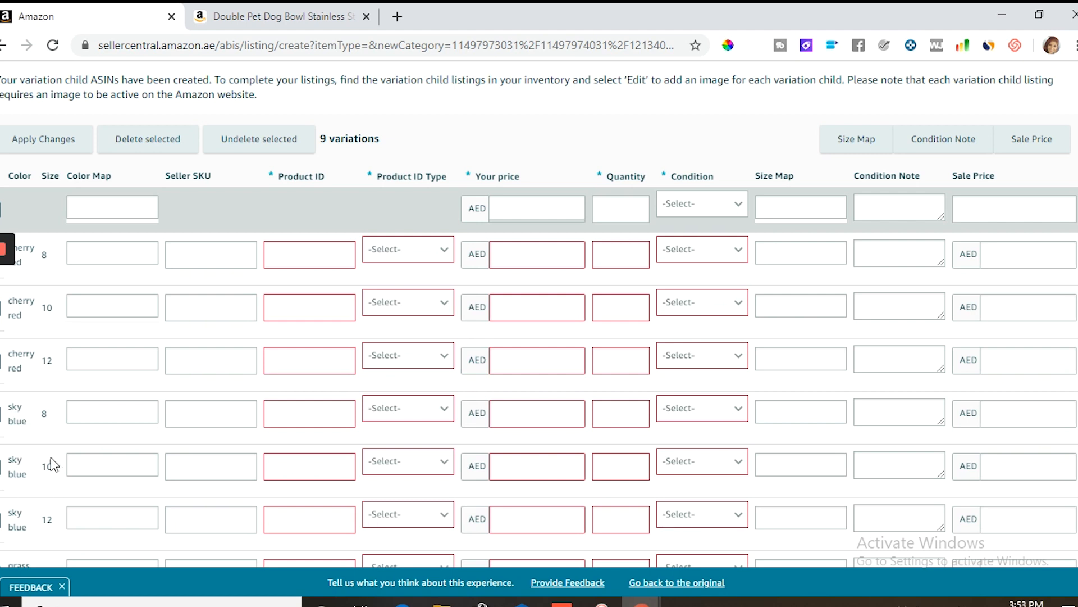
{"action": "scroll", "coordinate": [144, 411], "scroll_direction": "down", "scroll_amount": 2}
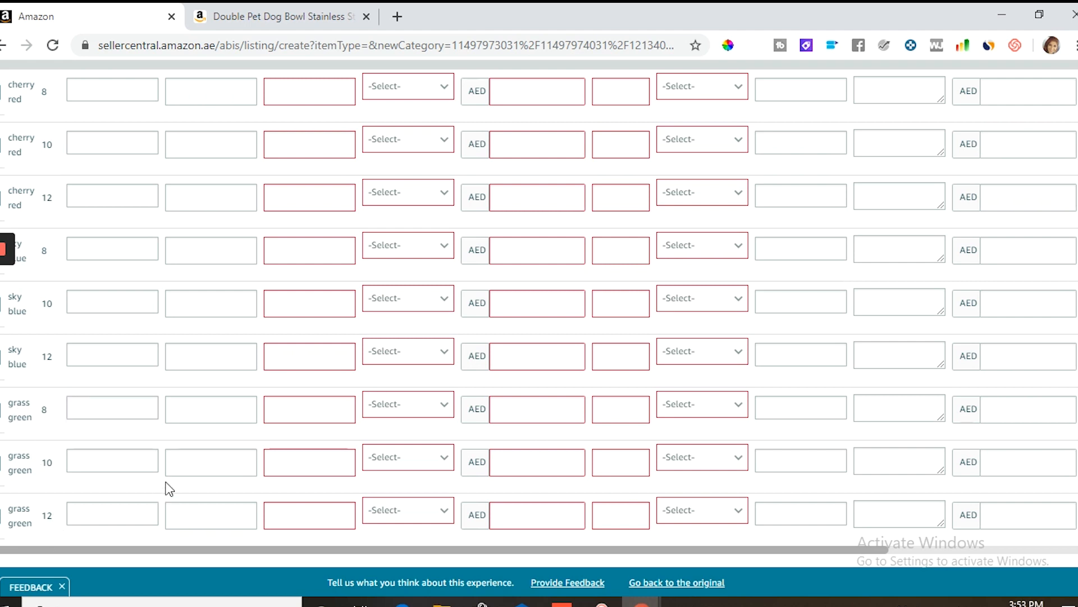
{"action": "scroll", "coordinate": [167, 486], "scroll_direction": "up", "scroll_amount": 1}
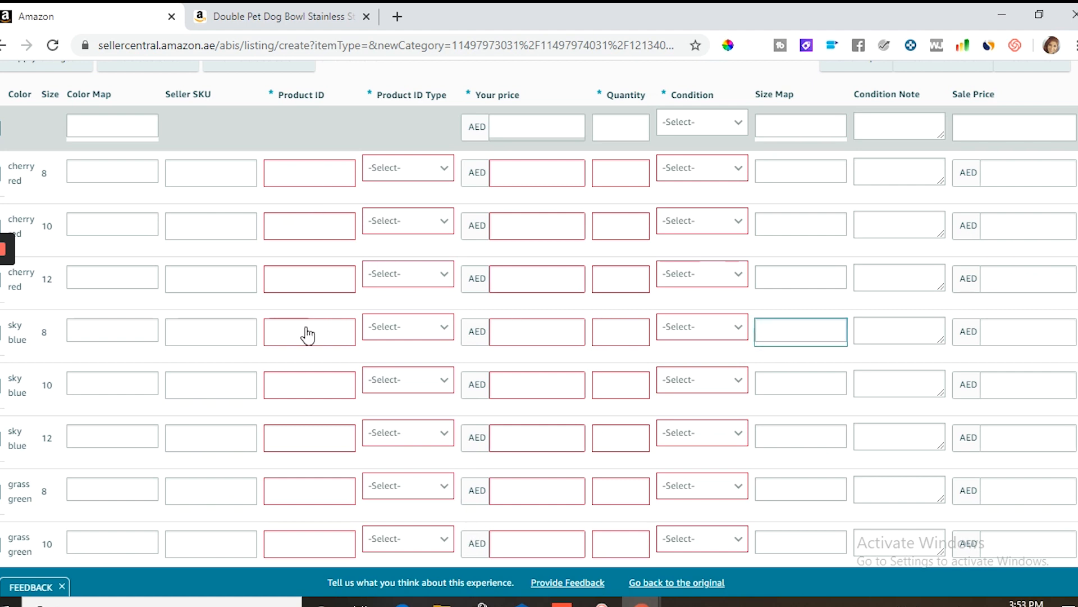
{"action": "scroll", "coordinate": [469, 318], "scroll_direction": "down", "scroll_amount": 3}
{"action": "scroll", "coordinate": [605, 485], "scroll_direction": "up", "scroll_amount": 5}
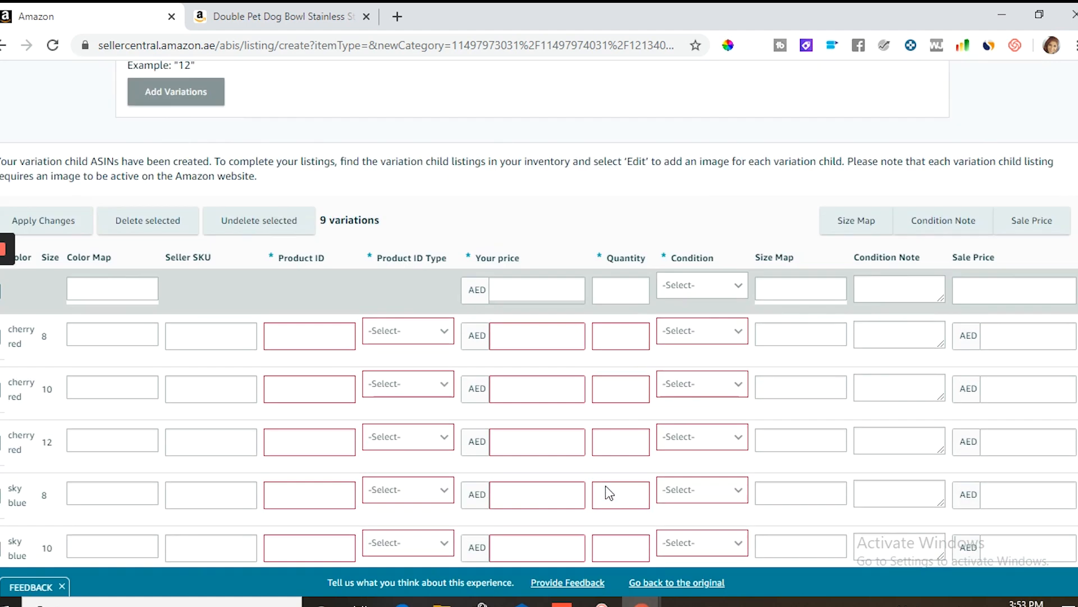
{"action": "scroll", "coordinate": [635, 388], "scroll_direction": "down", "scroll_amount": 1}
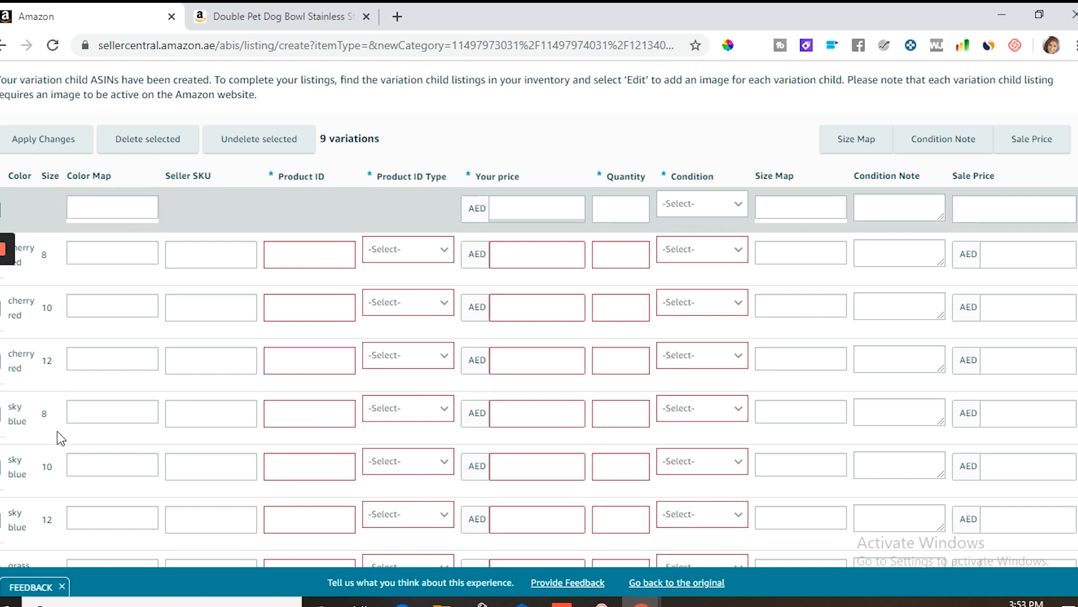
Set the Color Map to Red and the Size Map to S for the cherry red size 8 variation
{"action": "scroll", "coordinate": [77, 257], "scroll_direction": "down", "scroll_amount": 1}
{"action": "left_click", "coordinate": [99, 172]}
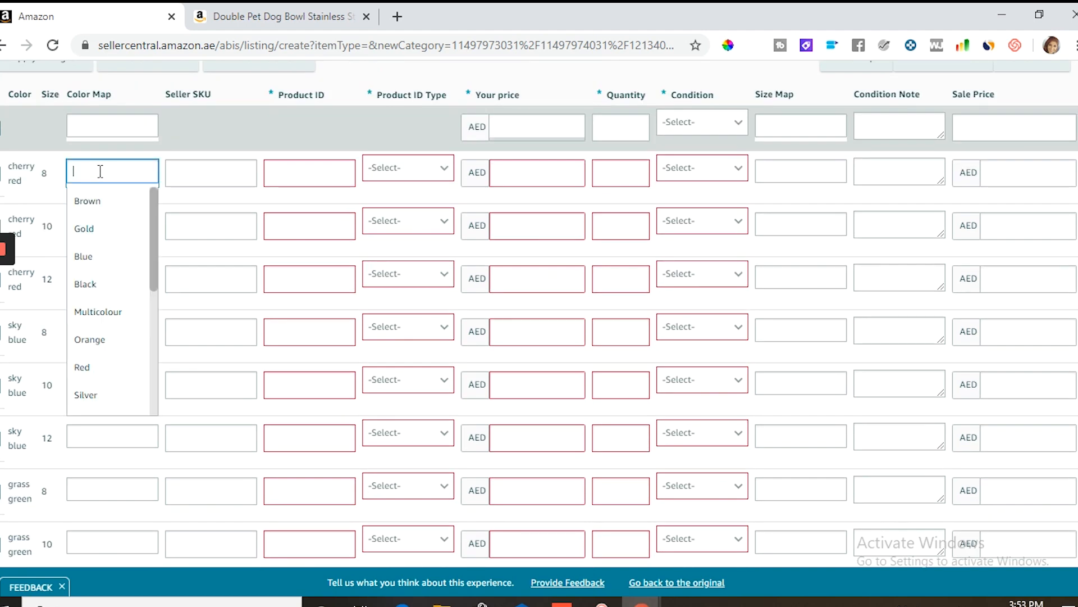
{"action": "left_click", "coordinate": [106, 370]}
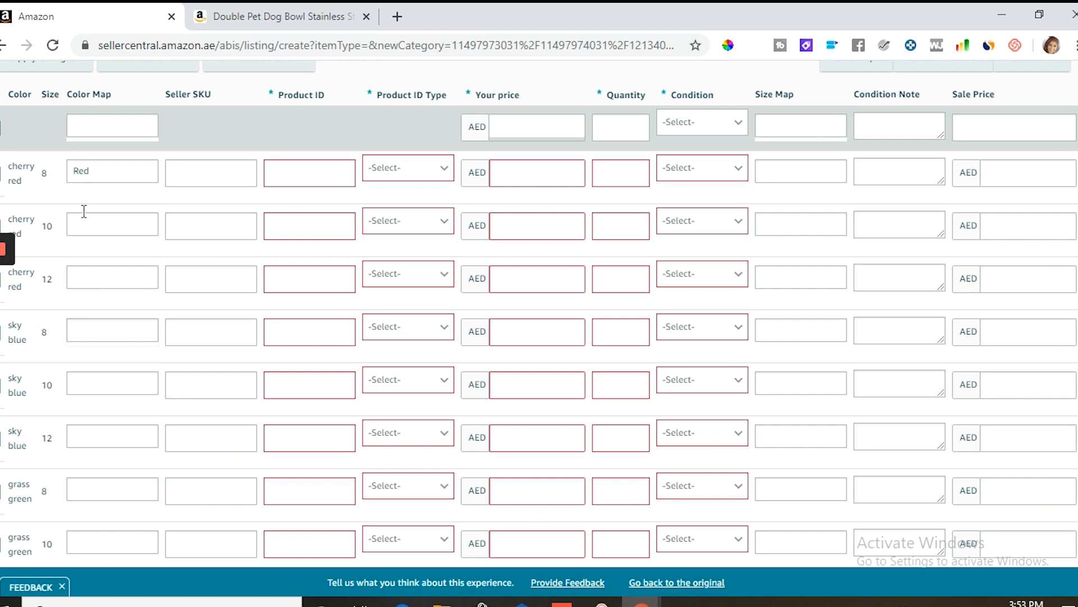
{"action": "left_click", "coordinate": [815, 175]}
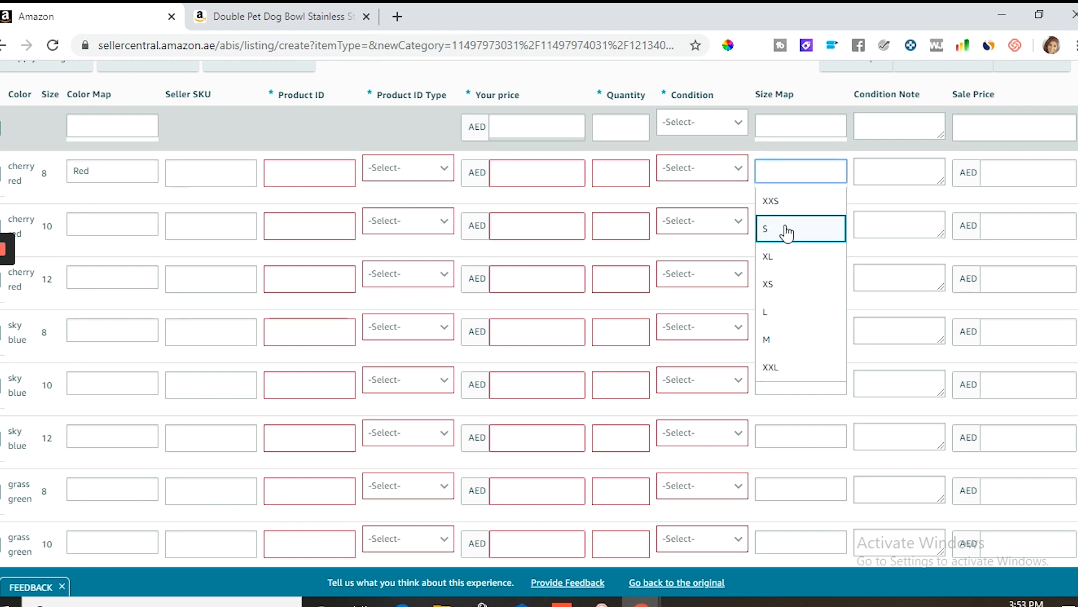
{"action": "left_click", "coordinate": [786, 232]}
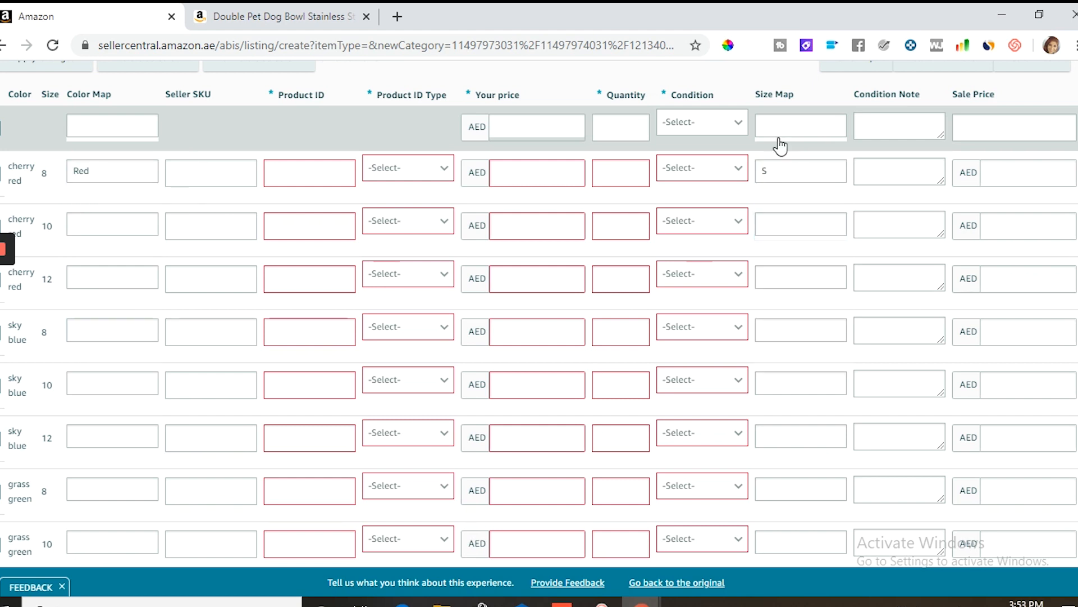
Open the listing's Offer section and turn on Advanced View to look through the additional offer fields
{"action": "scroll", "coordinate": [821, 365], "scroll_direction": "up", "scroll_amount": 9}
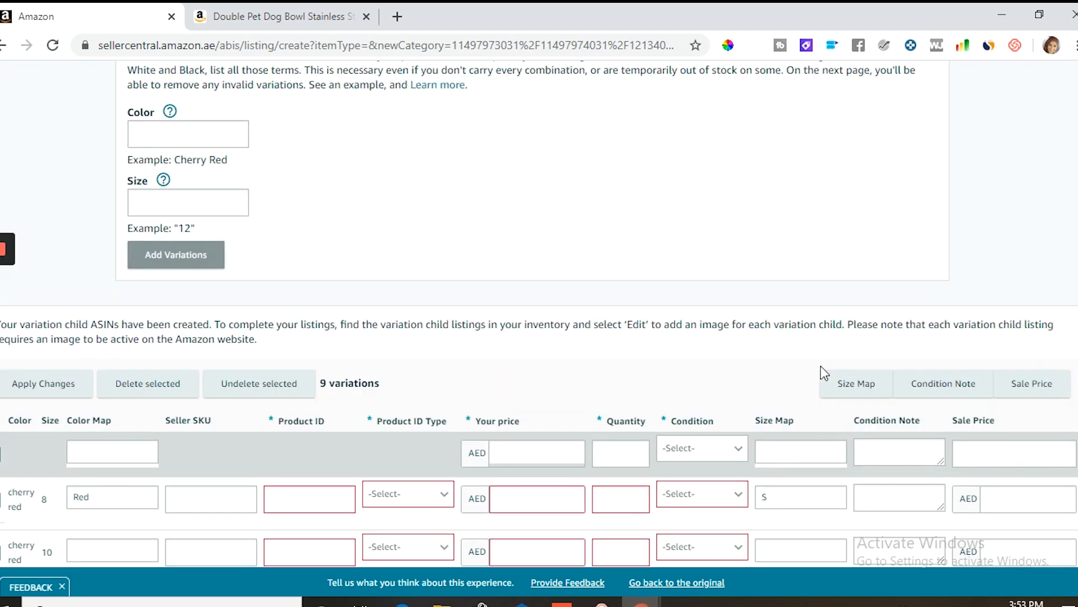
{"action": "scroll", "coordinate": [820, 366], "scroll_direction": "down", "scroll_amount": 5}
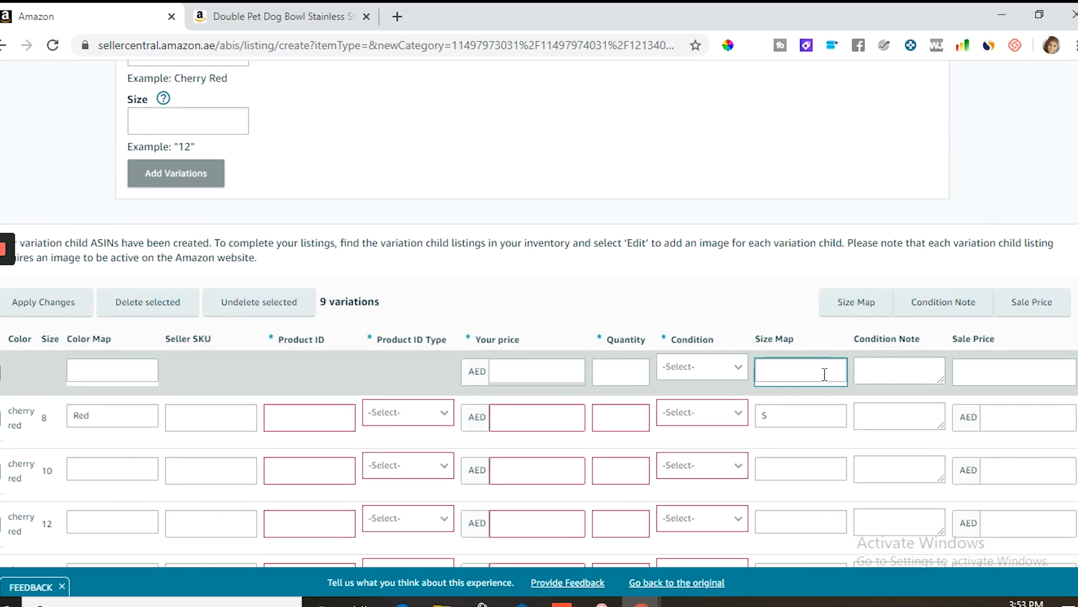
{"action": "scroll", "coordinate": [824, 372], "scroll_direction": "up", "scroll_amount": 7}
{"action": "left_click", "coordinate": [545, 105]}
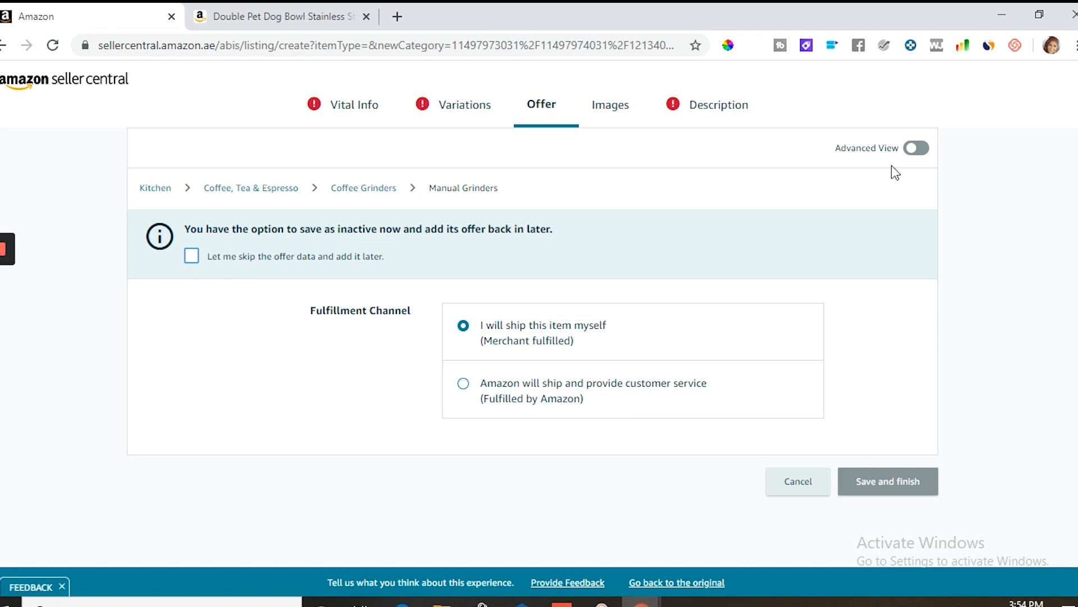
{"action": "left_click", "coordinate": [912, 149]}
{"action": "scroll", "coordinate": [707, 261], "scroll_direction": "down", "scroll_amount": 2}
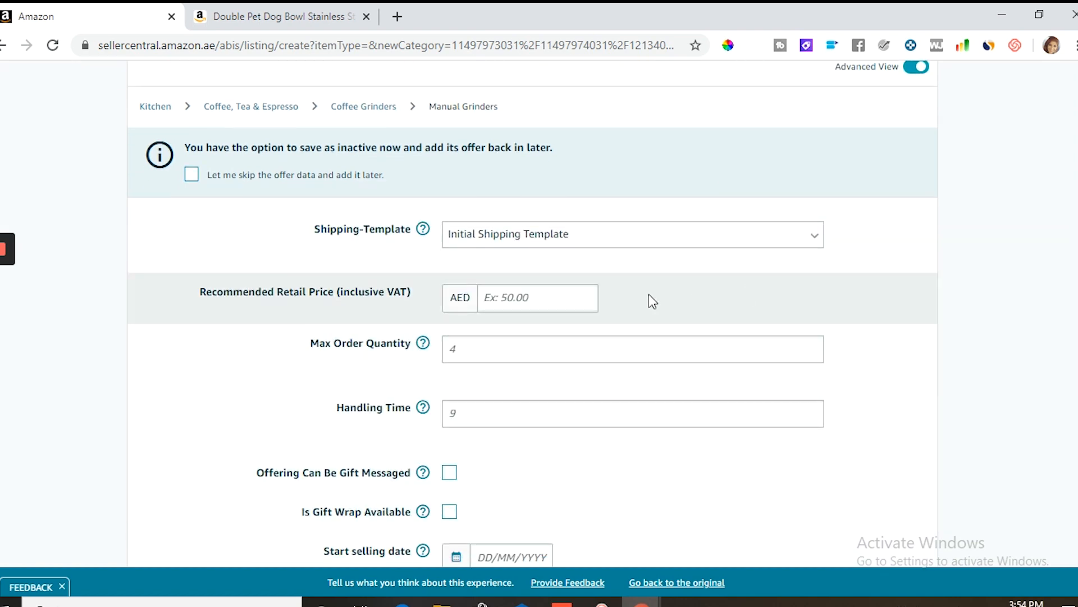
{"action": "scroll", "coordinate": [960, 266], "scroll_direction": "down", "scroll_amount": 1}
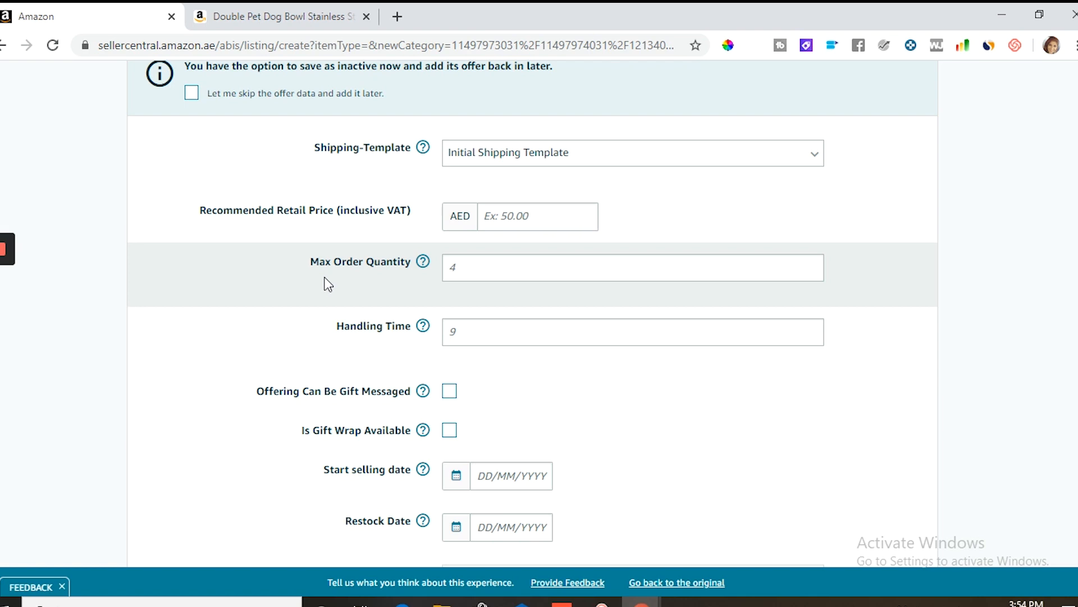
Turn off Advanced View in the Offer section and open the listing's Description section
{"action": "scroll", "coordinate": [295, 292], "scroll_direction": "up", "scroll_amount": 1}
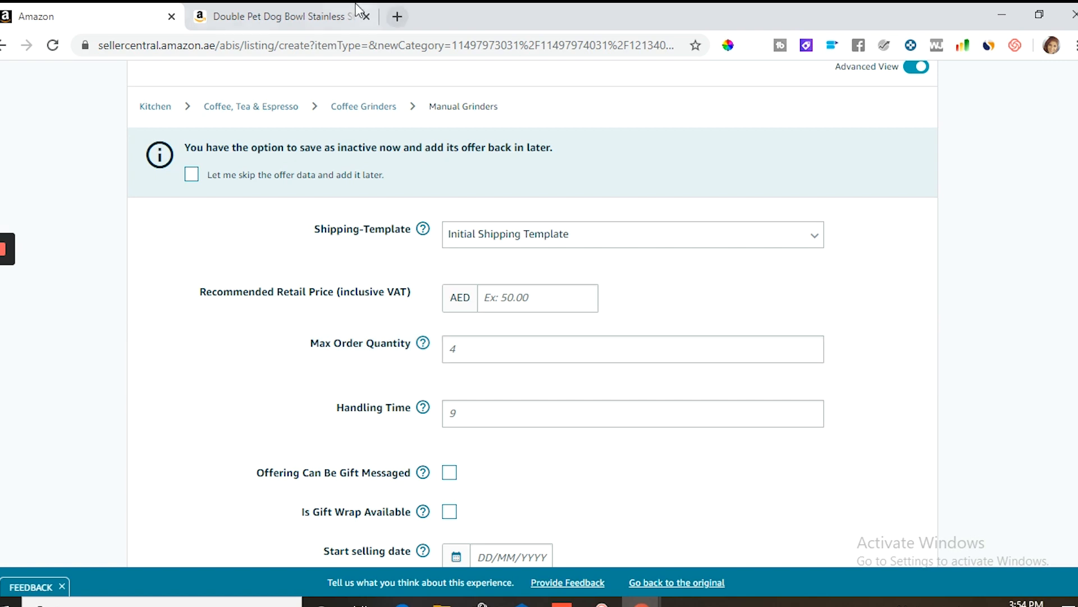
{"action": "left_click", "coordinate": [337, 16]}
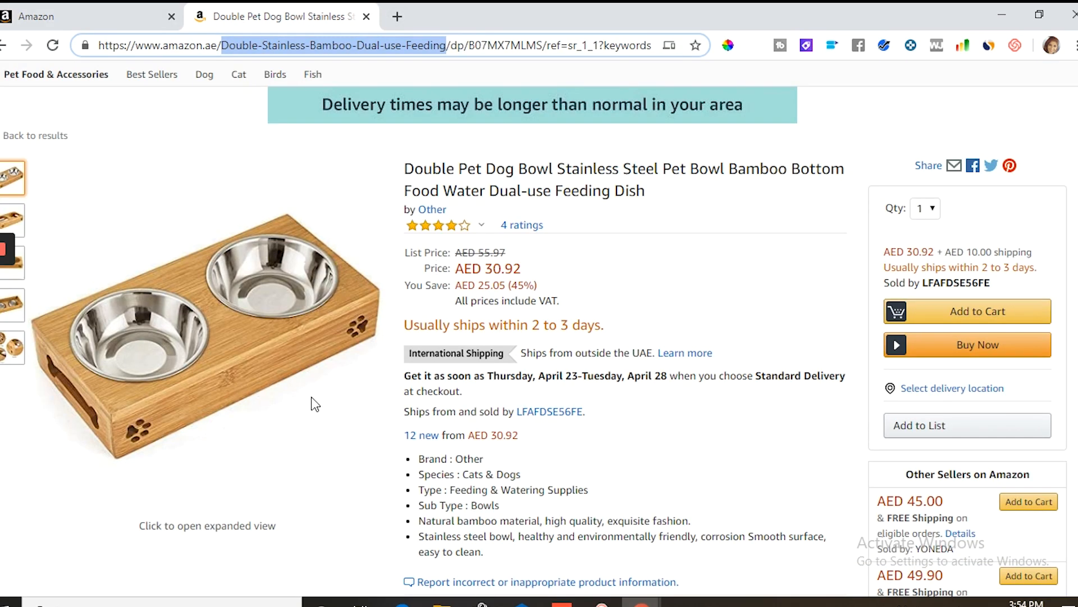
{"action": "left_click", "coordinate": [65, 7]}
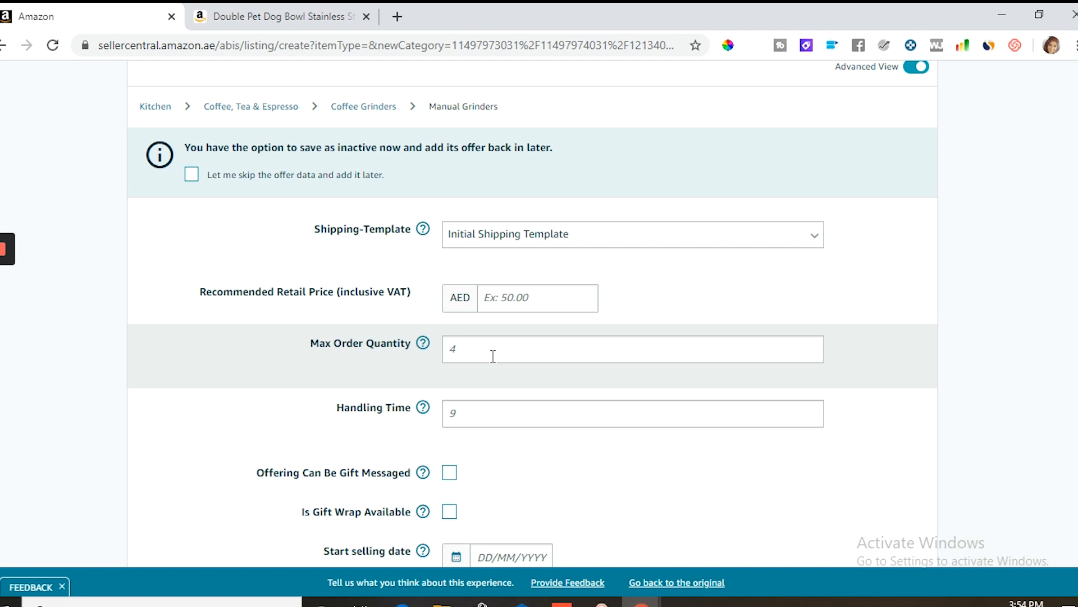
{"action": "scroll", "coordinate": [320, 331], "scroll_direction": "up", "scroll_amount": 2}
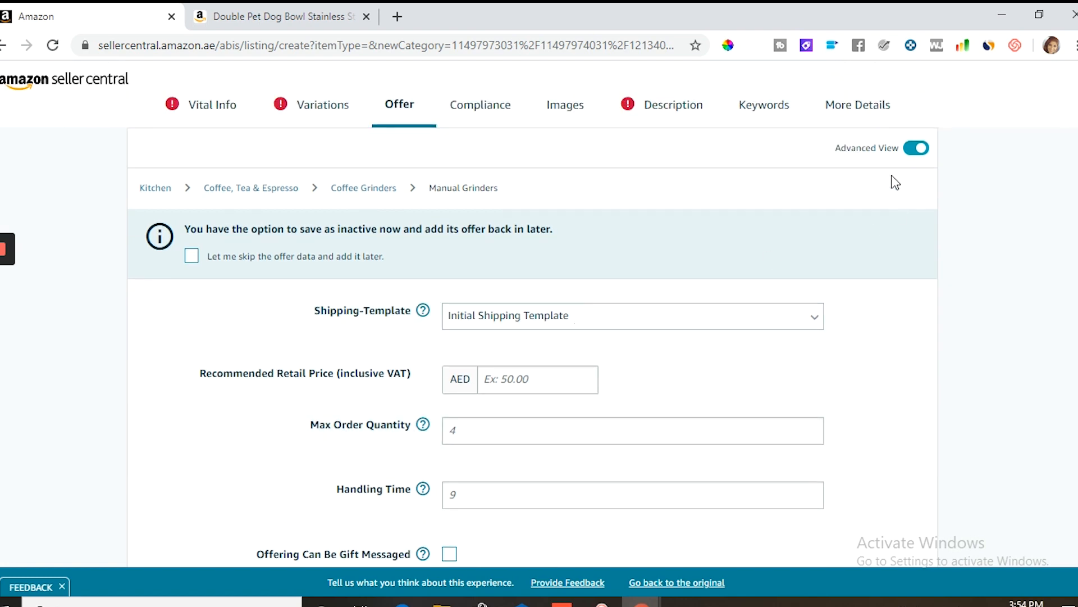
{"action": "left_click", "coordinate": [925, 155]}
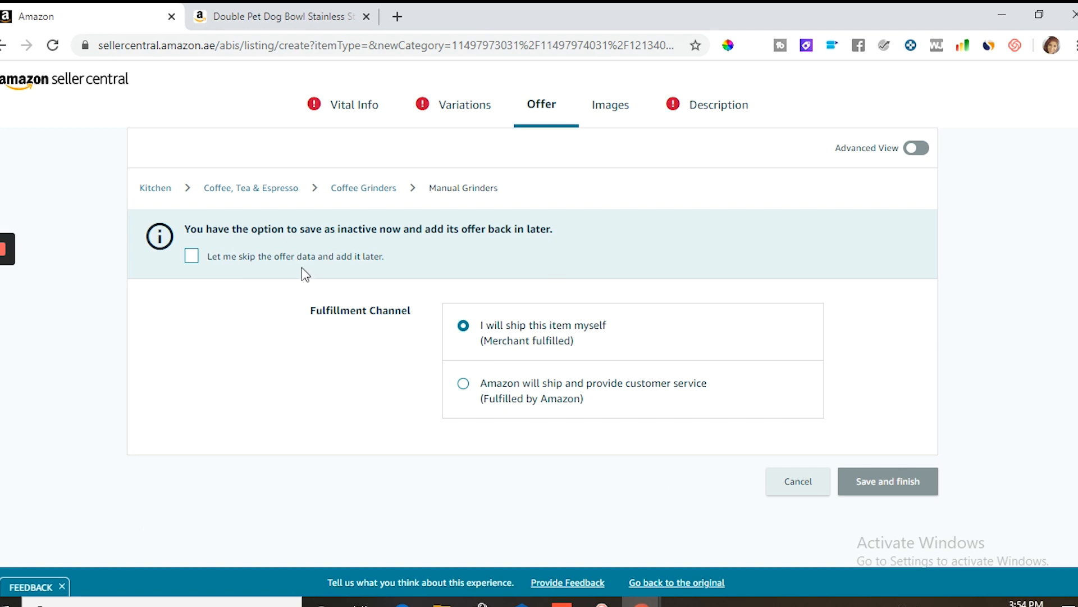
{"action": "left_click", "coordinate": [724, 110]}
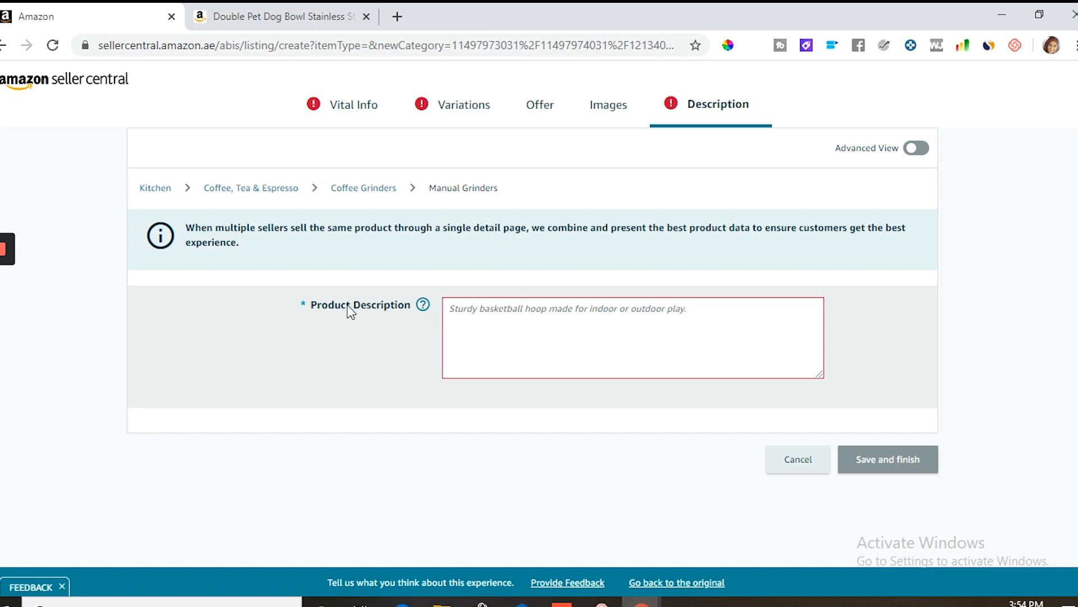
Examine the product information, feature bullets and product description on the Double Pet Dog Bowl page, and return to the listing form
{"action": "left_click", "coordinate": [264, 17]}
{"action": "scroll", "coordinate": [457, 247], "scroll_direction": "down", "scroll_amount": 20}
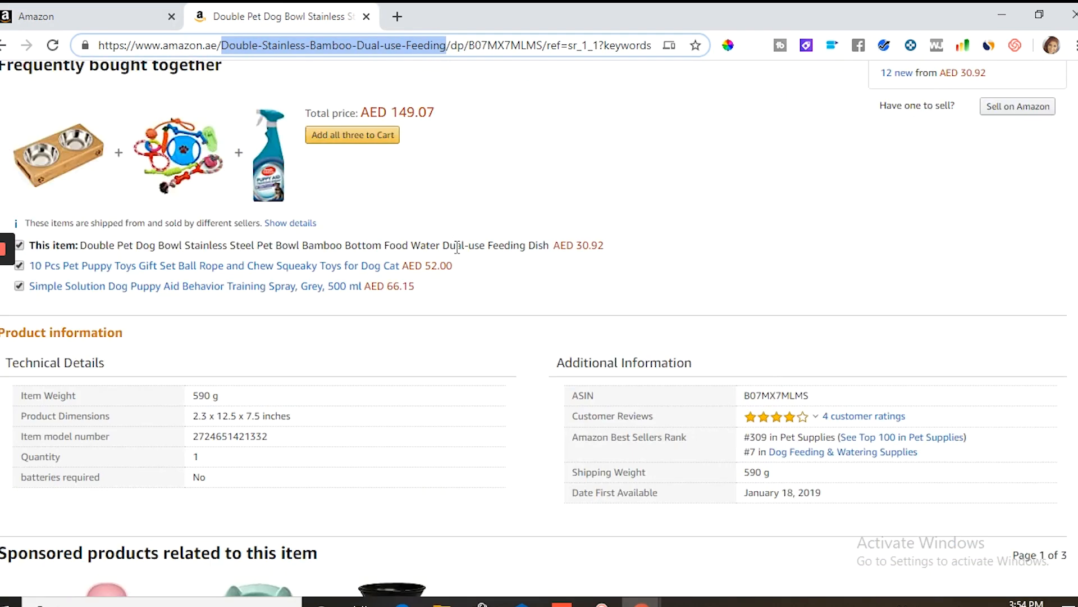
{"action": "scroll", "coordinate": [459, 246], "scroll_direction": "down", "scroll_amount": 1}
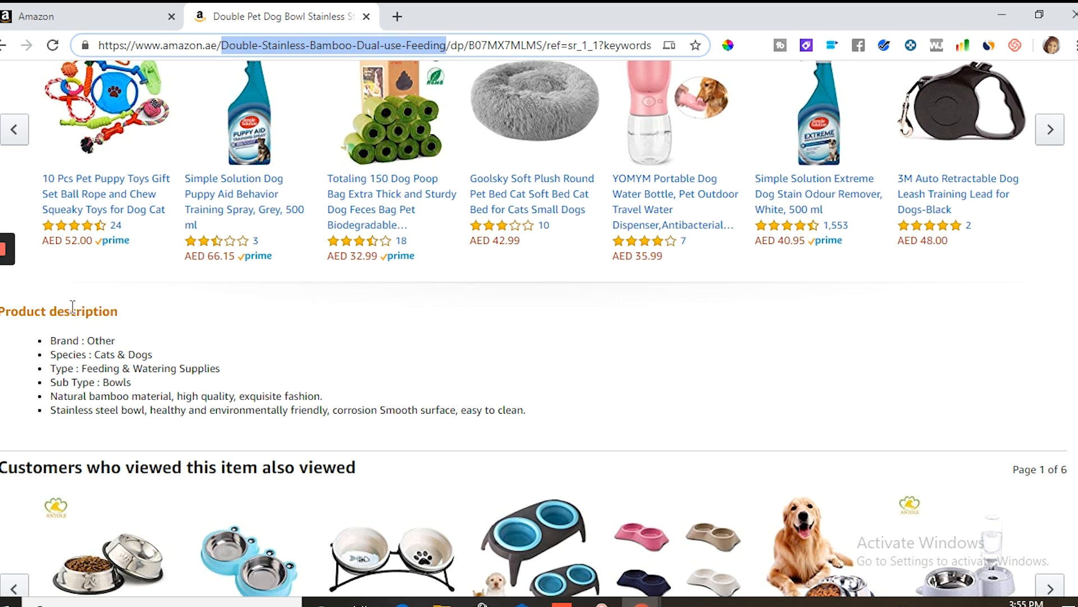
{"action": "scroll", "coordinate": [285, 393], "scroll_direction": "up", "scroll_amount": 10}
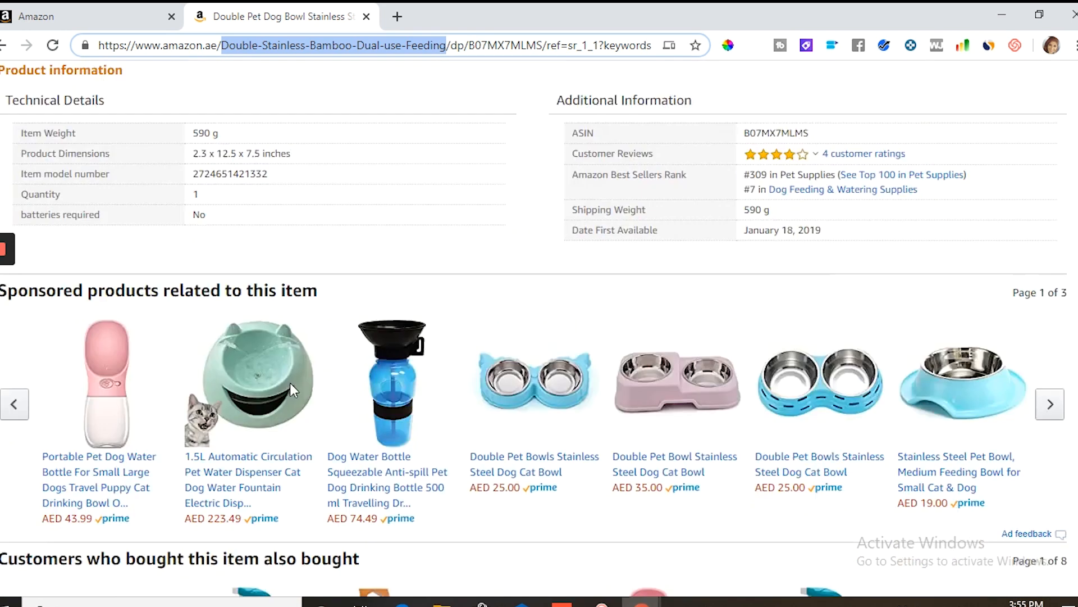
{"action": "scroll", "coordinate": [486, 400], "scroll_direction": "up", "scroll_amount": 4}
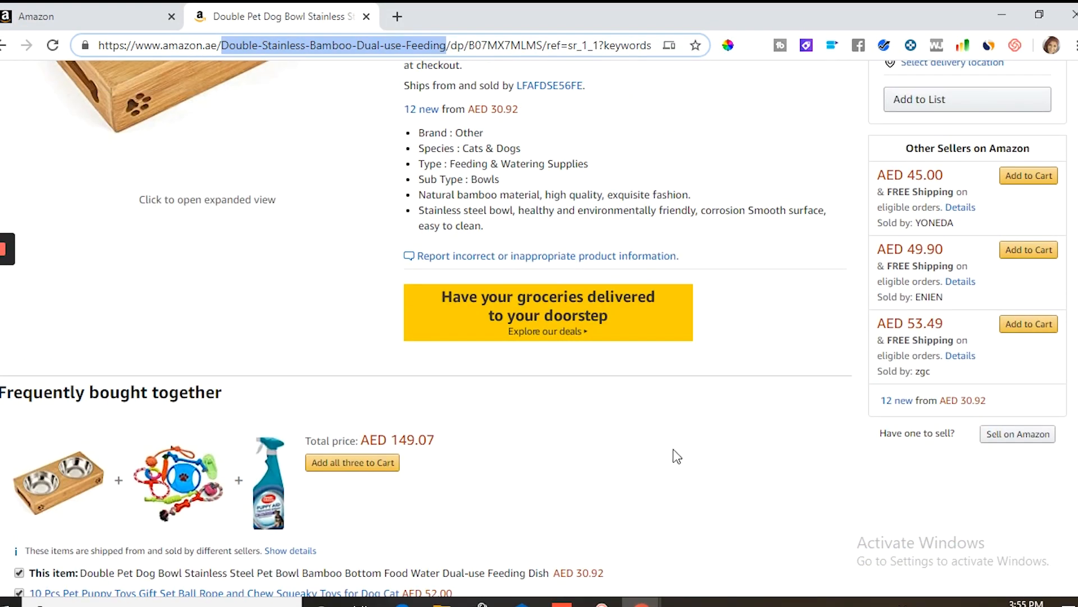
{"action": "scroll", "coordinate": [736, 438], "scroll_direction": "up", "scroll_amount": 4}
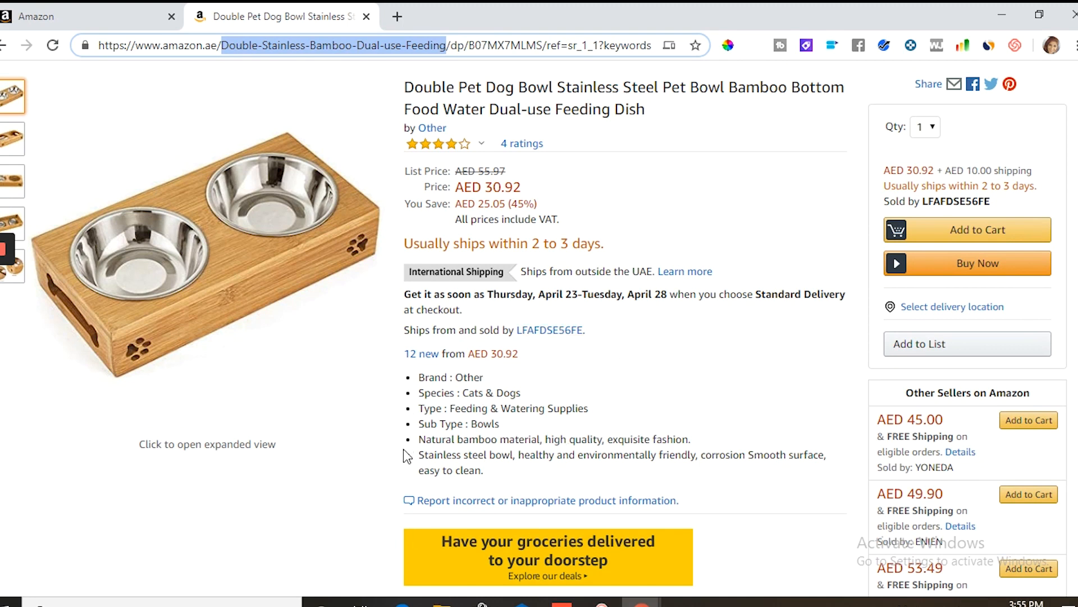
{"action": "scroll", "coordinate": [754, 347], "scroll_direction": "down", "scroll_amount": 8}
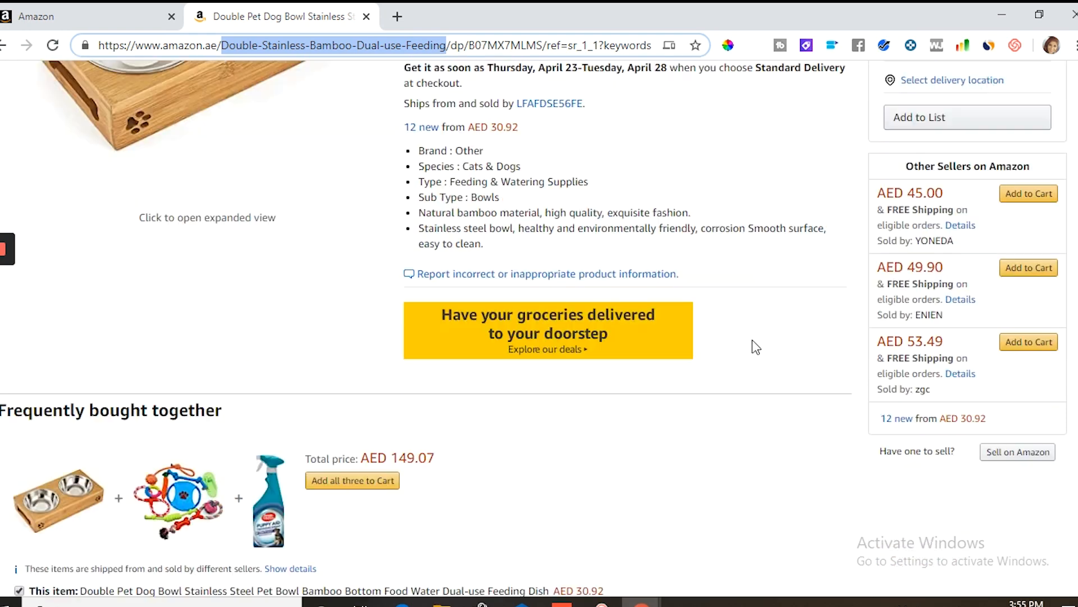
{"action": "scroll", "coordinate": [395, 282], "scroll_direction": "down", "scroll_amount": 12}
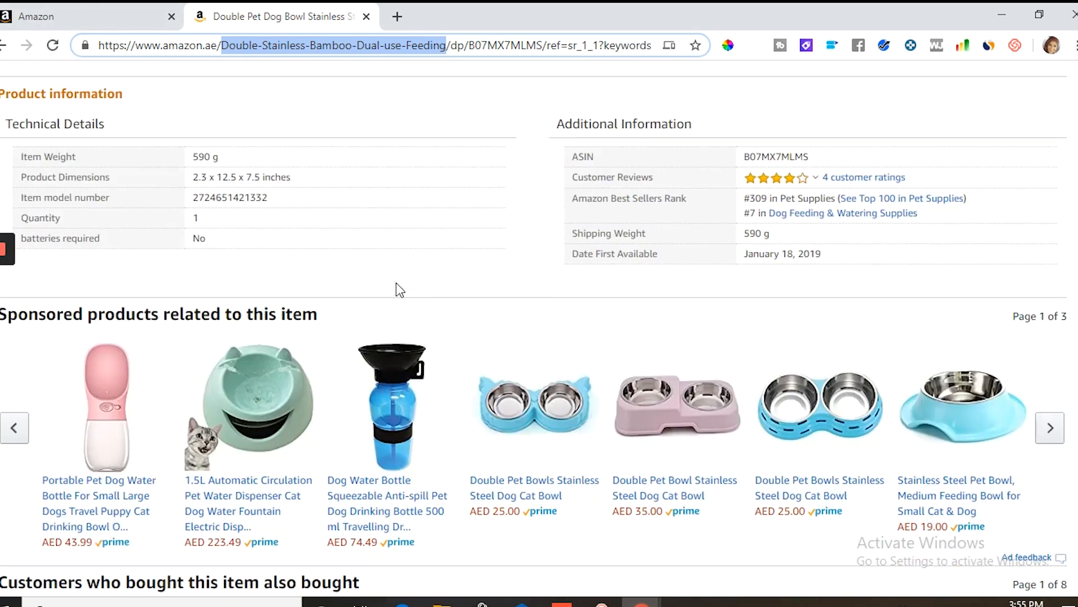
{"action": "scroll", "coordinate": [395, 279], "scroll_direction": "down", "scroll_amount": 1}
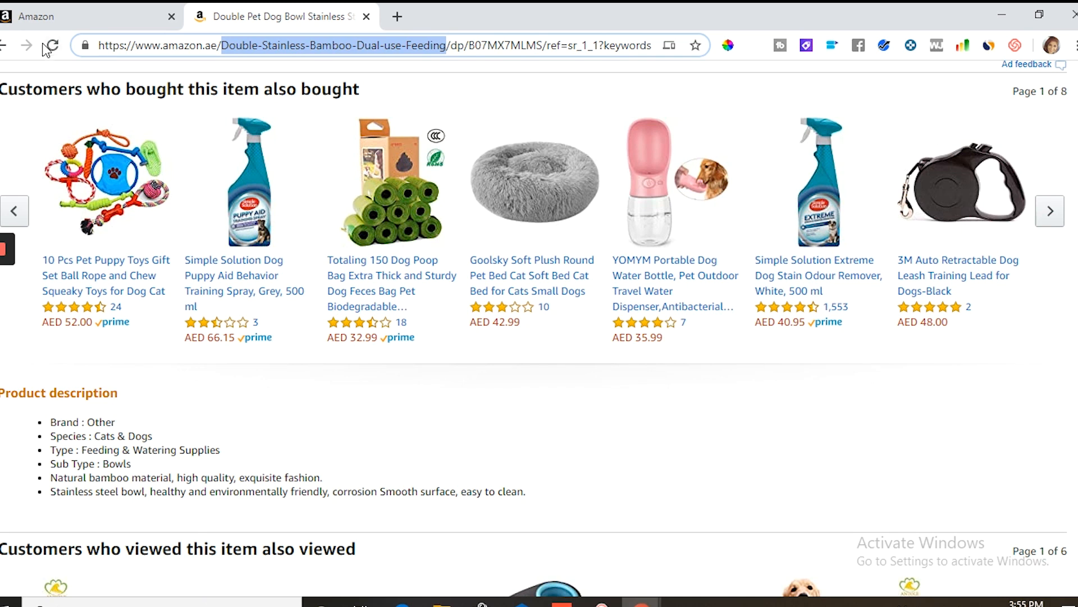
{"action": "left_click", "coordinate": [46, 16]}
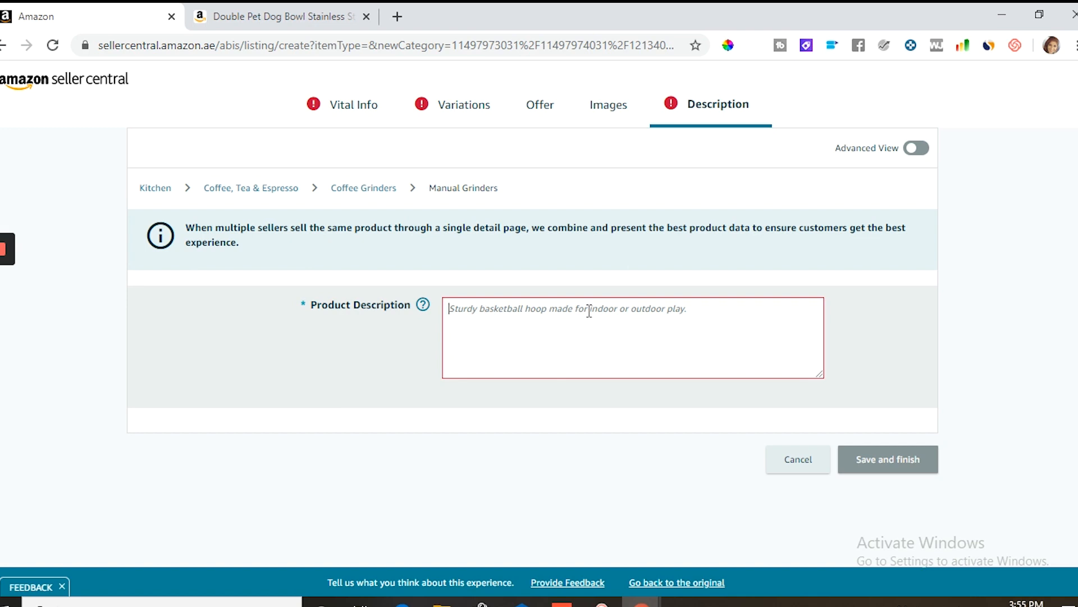
Compare the dog bowl page's Product description section with the Product Description field of the listing form
{"action": "left_click", "coordinate": [280, 16]}
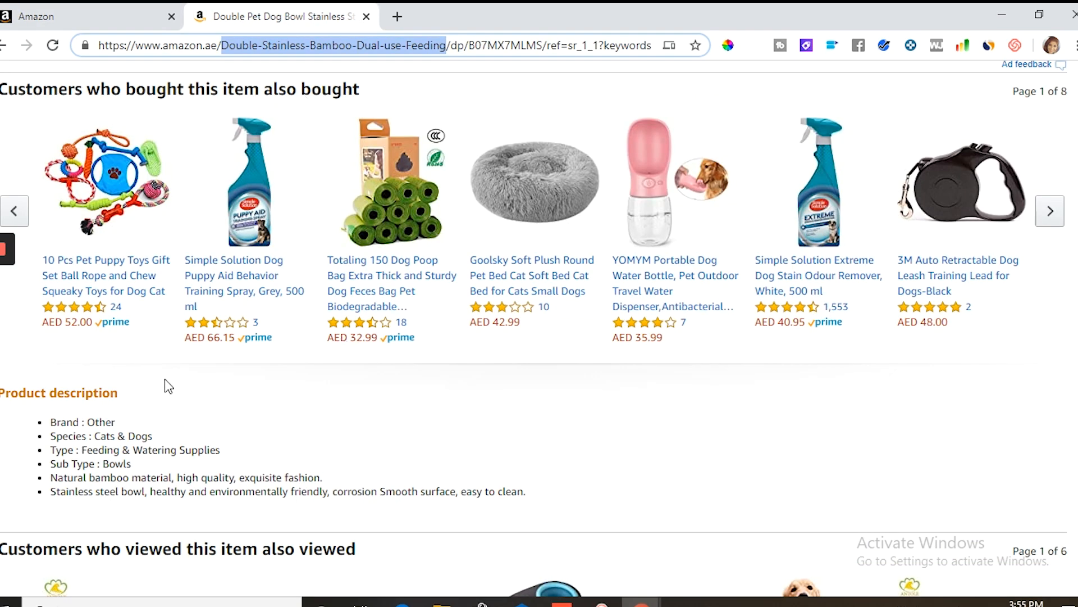
{"action": "scroll", "coordinate": [164, 382], "scroll_direction": "down", "scroll_amount": 3}
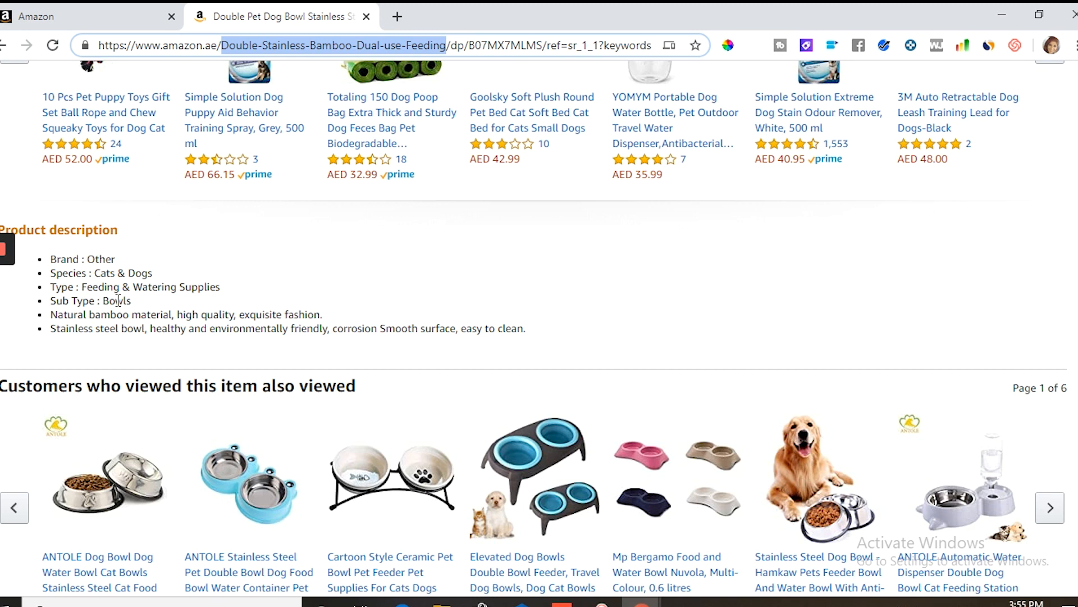
{"action": "scroll", "coordinate": [135, 302], "scroll_direction": "up", "scroll_amount": 1}
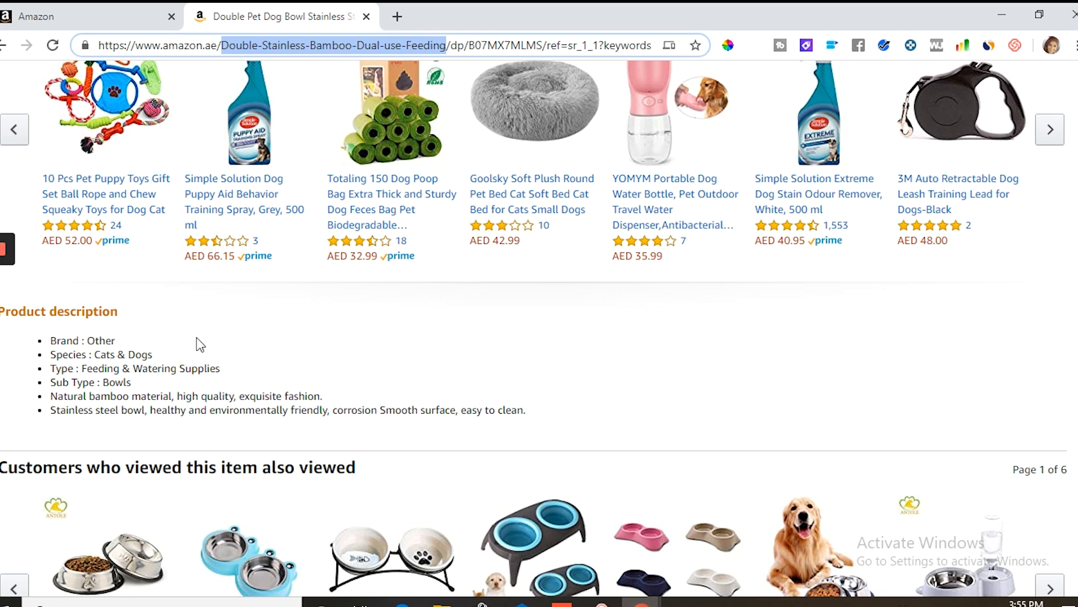
{"action": "left_click", "coordinate": [111, 10]}
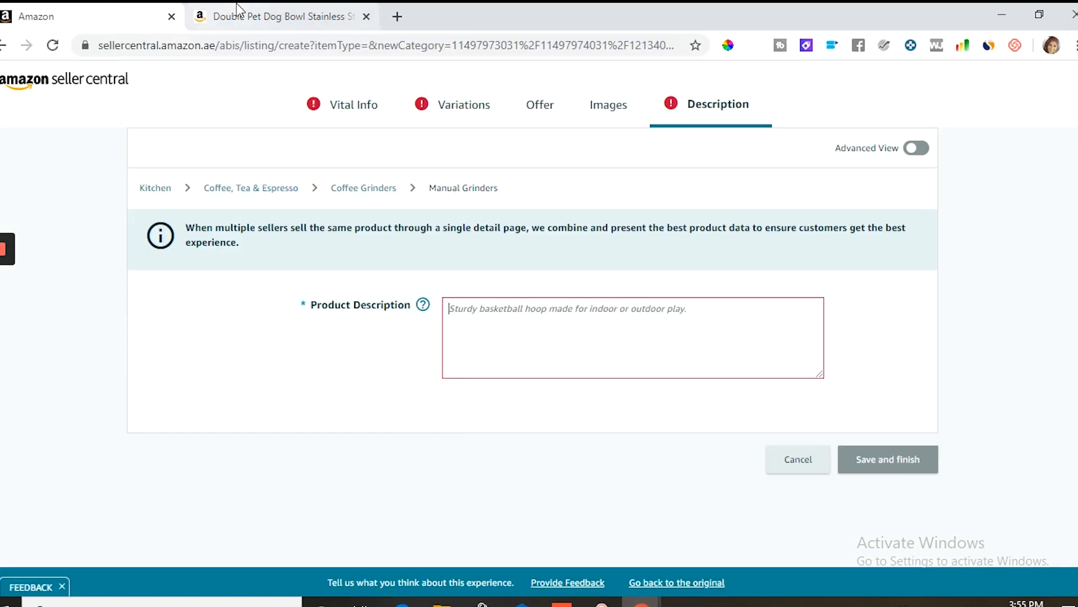
{"action": "left_click", "coordinate": [219, 7]}
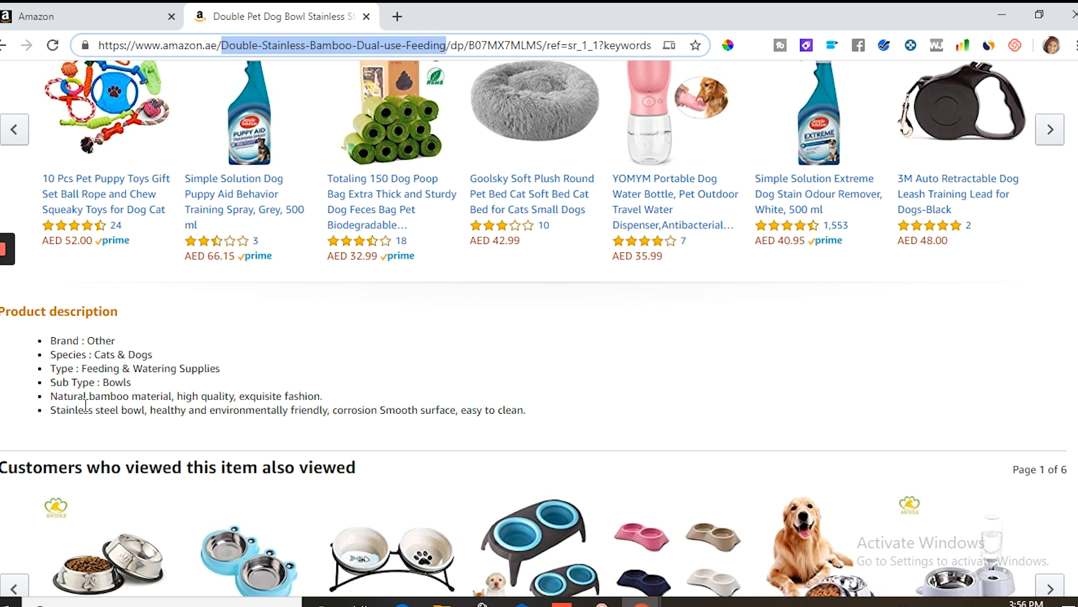
{"action": "left_click", "coordinate": [90, 17]}
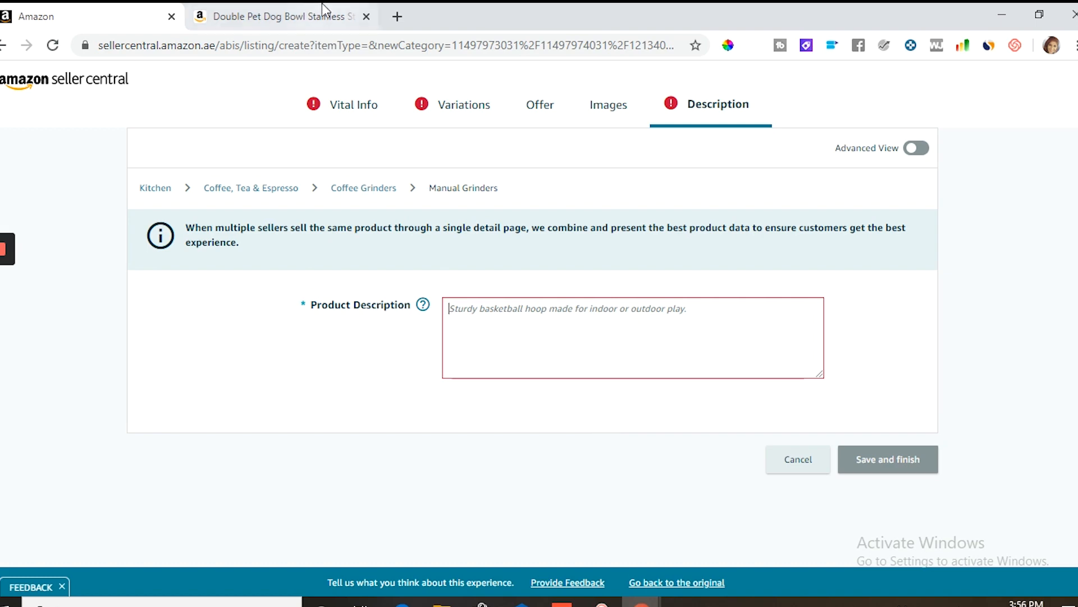
Compare the feature bullets beside the dog bowl's image with the product description further down its page, and return to the listing
{"action": "left_click", "coordinate": [277, 8]}
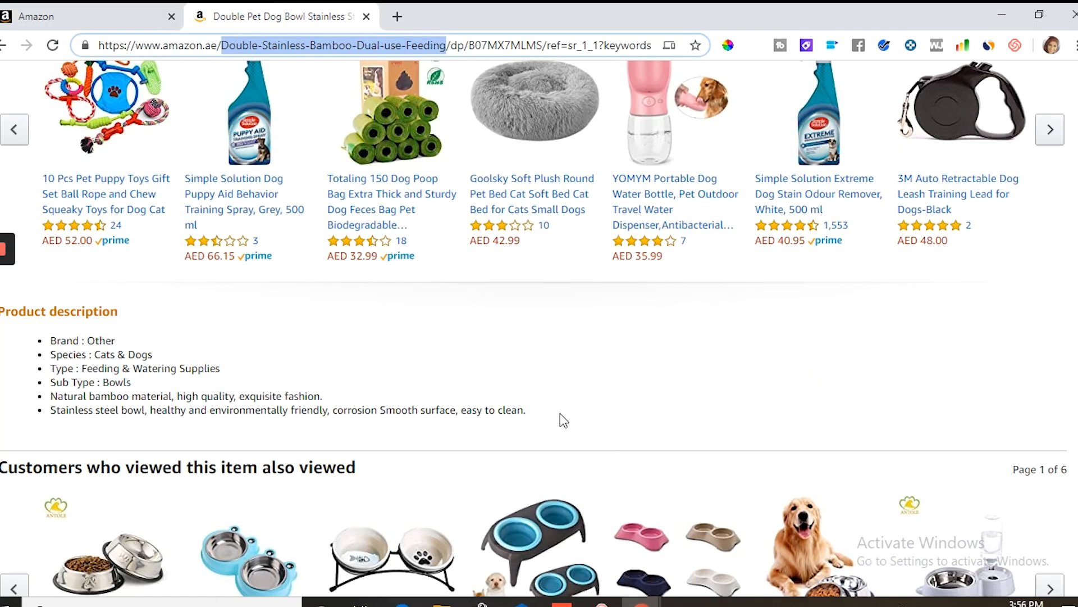
{"action": "scroll", "coordinate": [561, 413], "scroll_direction": "up", "scroll_amount": 15}
{"action": "scroll", "coordinate": [560, 382], "scroll_direction": "up", "scroll_amount": 3}
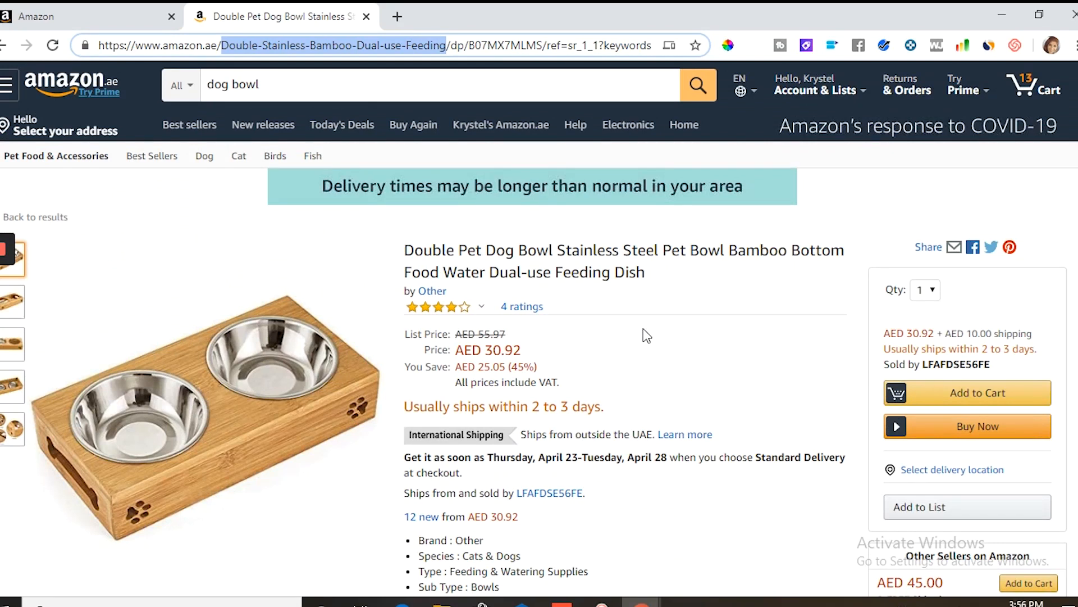
{"action": "scroll", "coordinate": [485, 399], "scroll_direction": "down", "scroll_amount": 3}
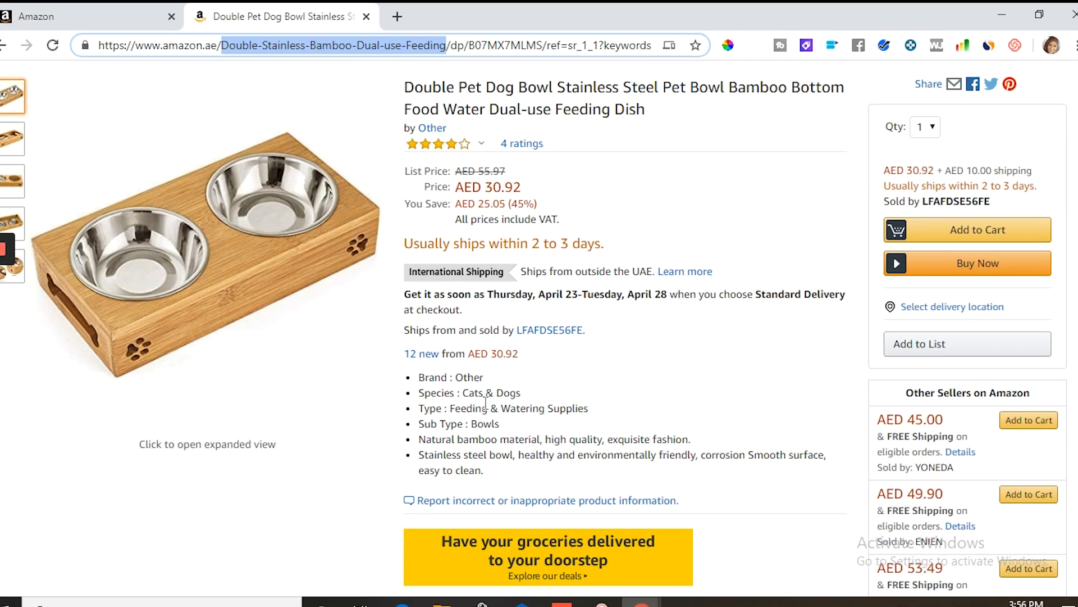
{"action": "scroll", "coordinate": [486, 399], "scroll_direction": "down", "scroll_amount": 20}
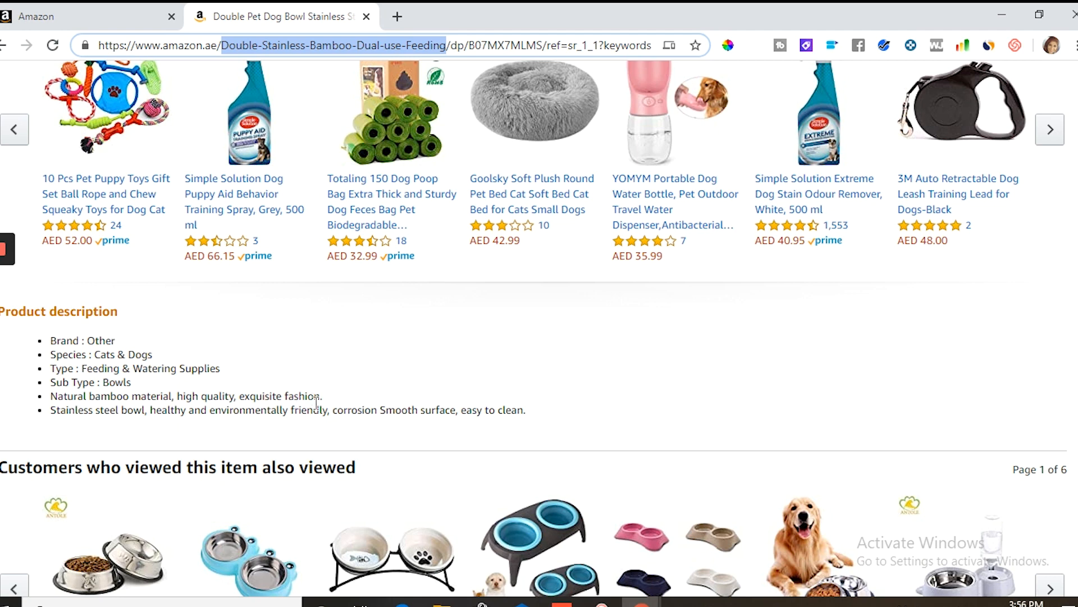
{"action": "scroll", "coordinate": [316, 402], "scroll_direction": "up", "scroll_amount": 1}
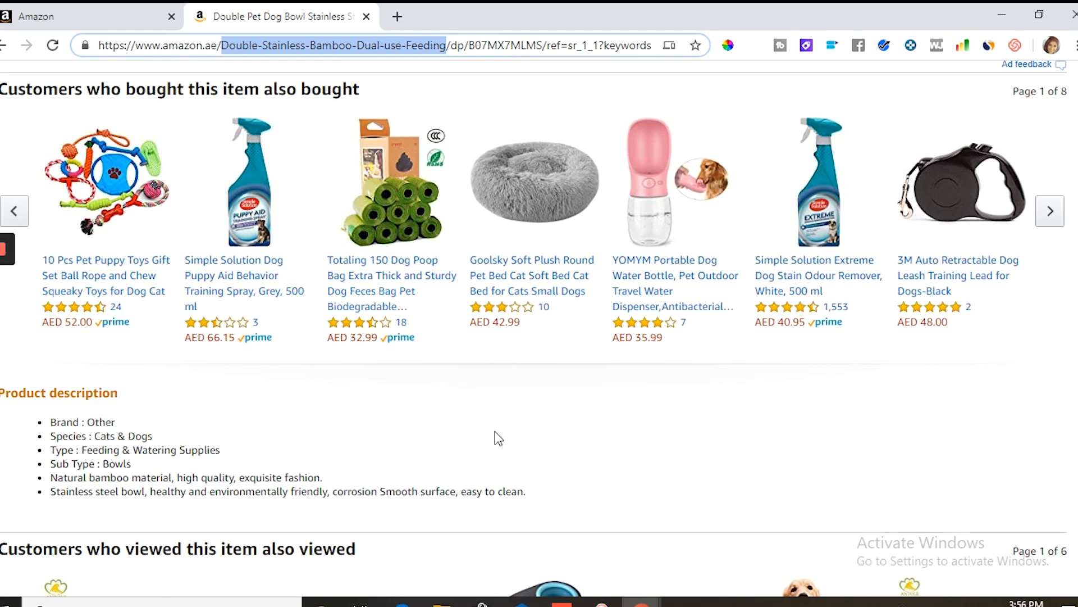
{"action": "scroll", "coordinate": [496, 435], "scroll_direction": "up", "scroll_amount": 10}
{"action": "scroll", "coordinate": [496, 443], "scroll_direction": "up", "scroll_amount": 5}
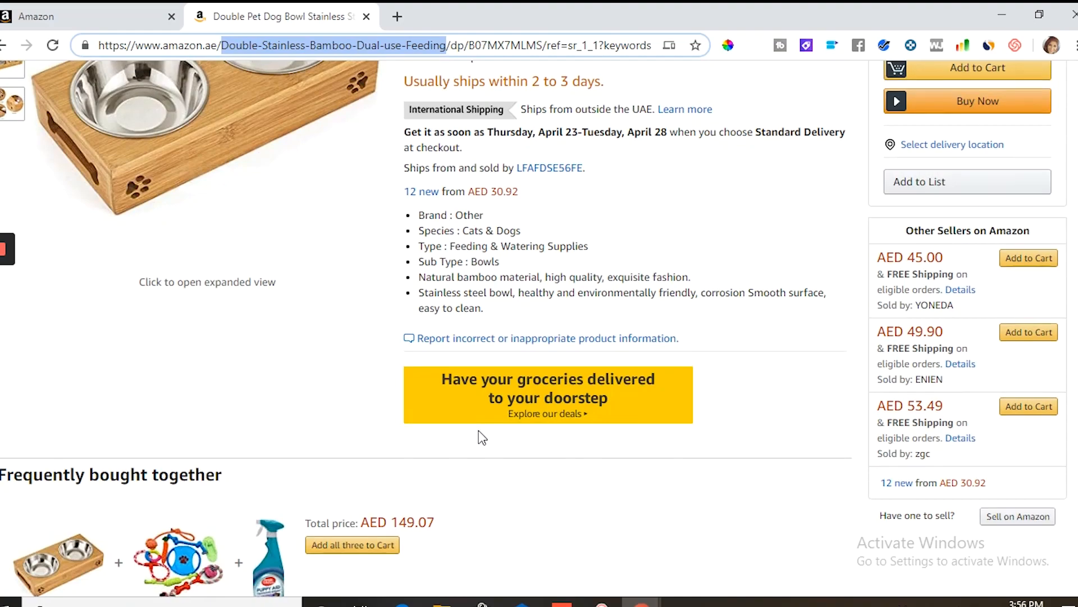
{"action": "left_click", "coordinate": [90, 13]}
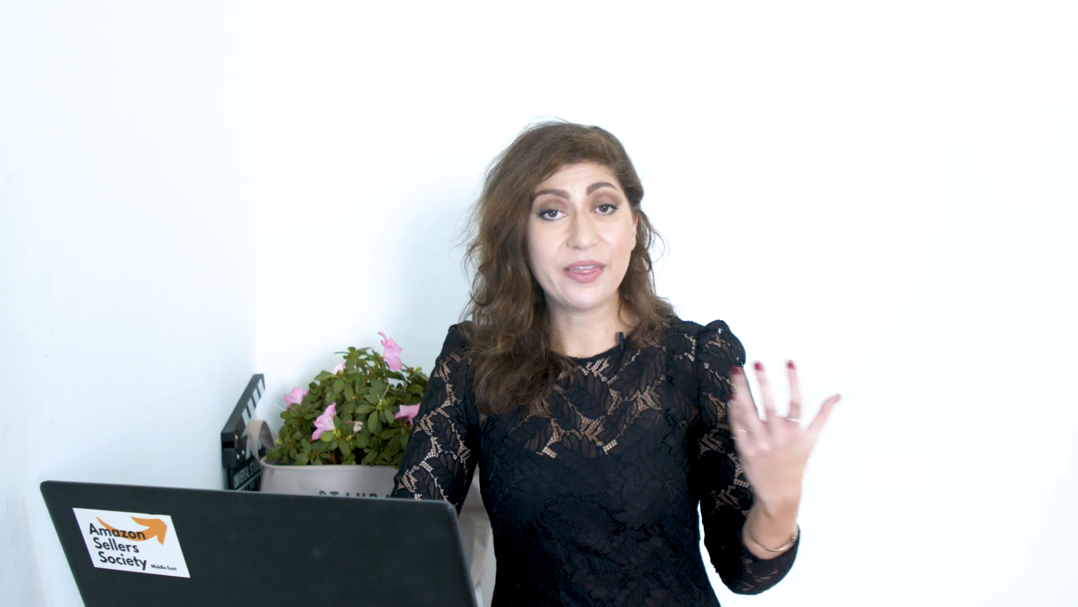